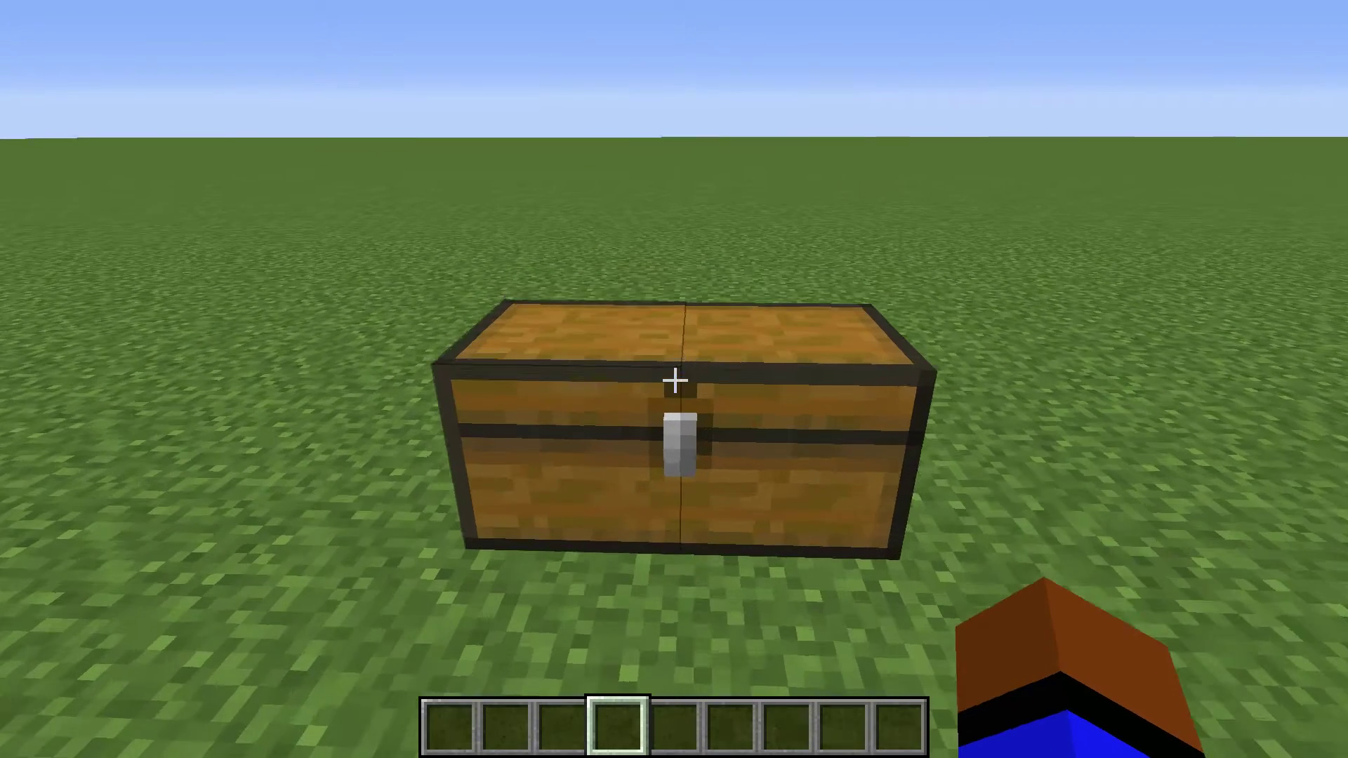
Open the large chest twice to confirm it is empty
right_click(675, 381)
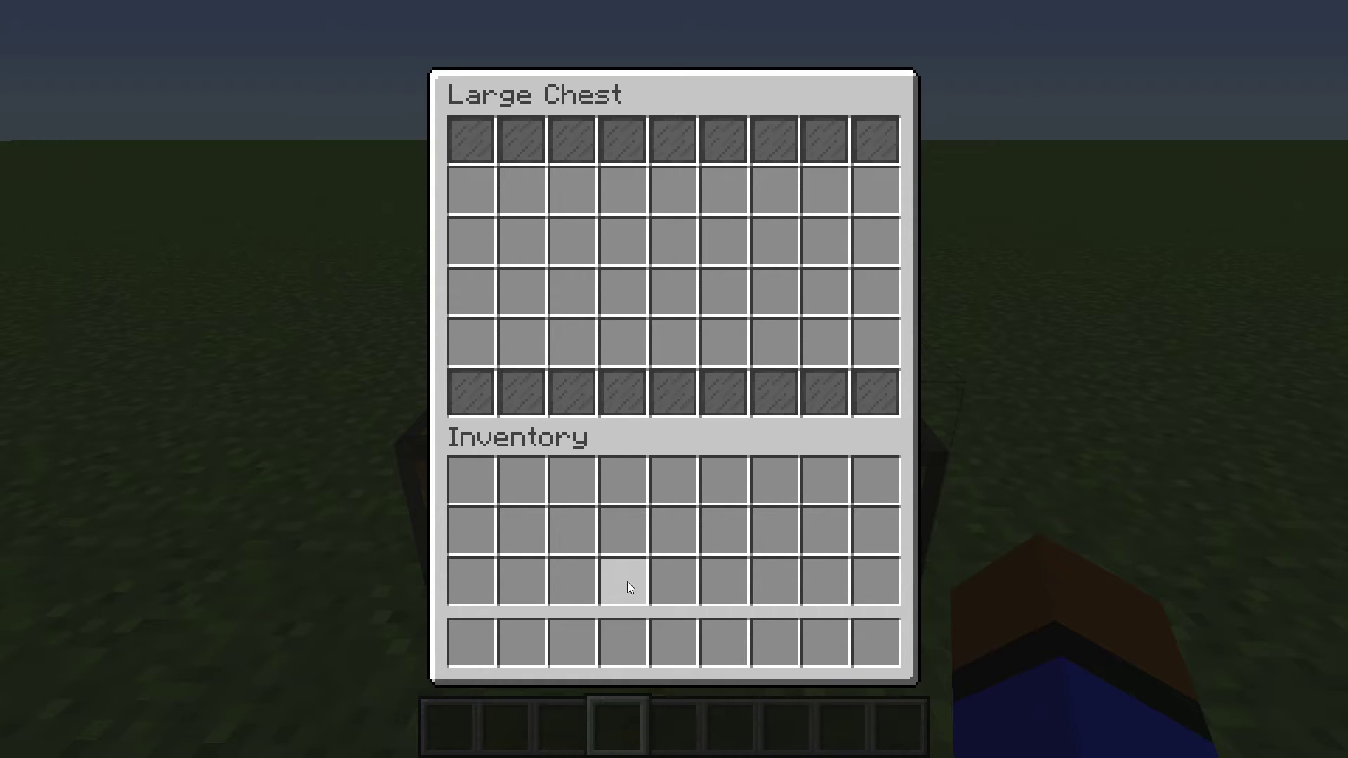
key(Escape)
right_click(675, 379)
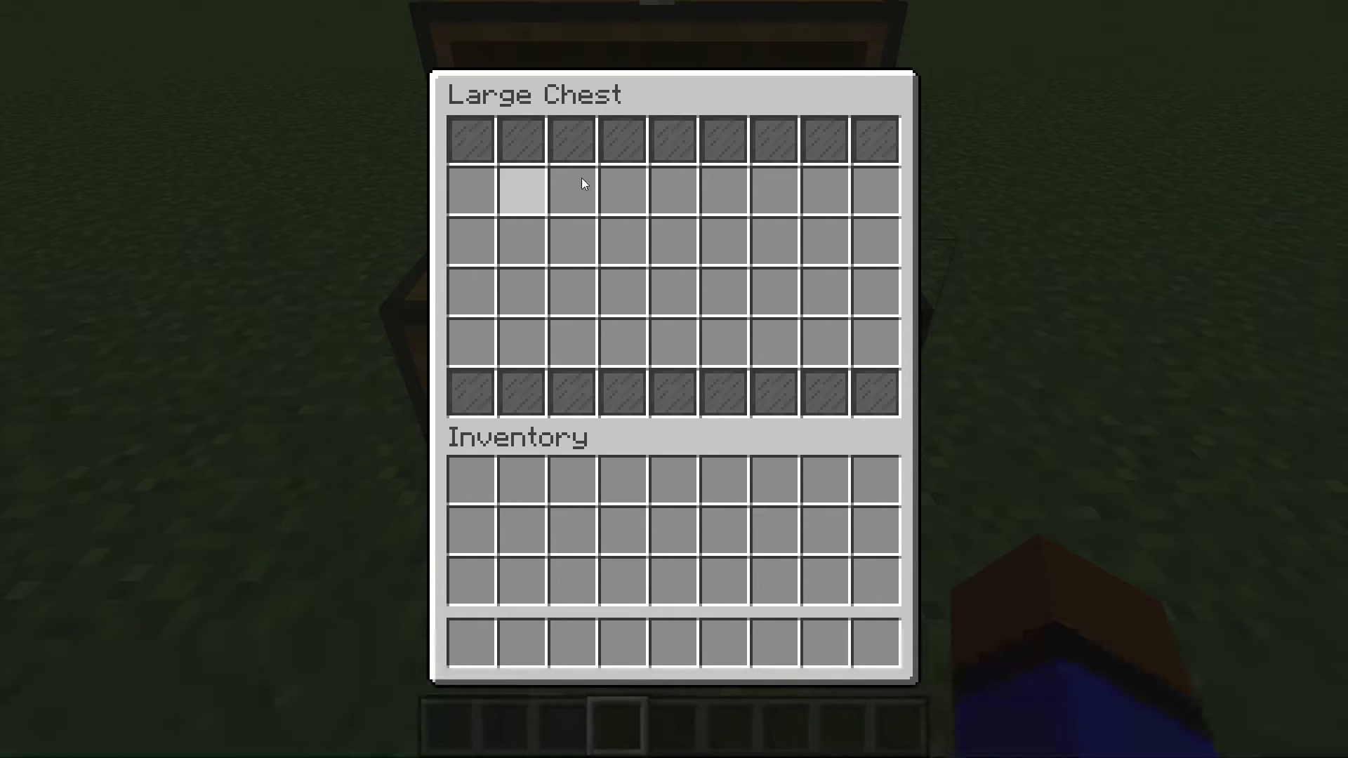
key(Escape)
Put Wheat from the creative Materials tab into the first hotbar slot
key(e)
click(743, 631)
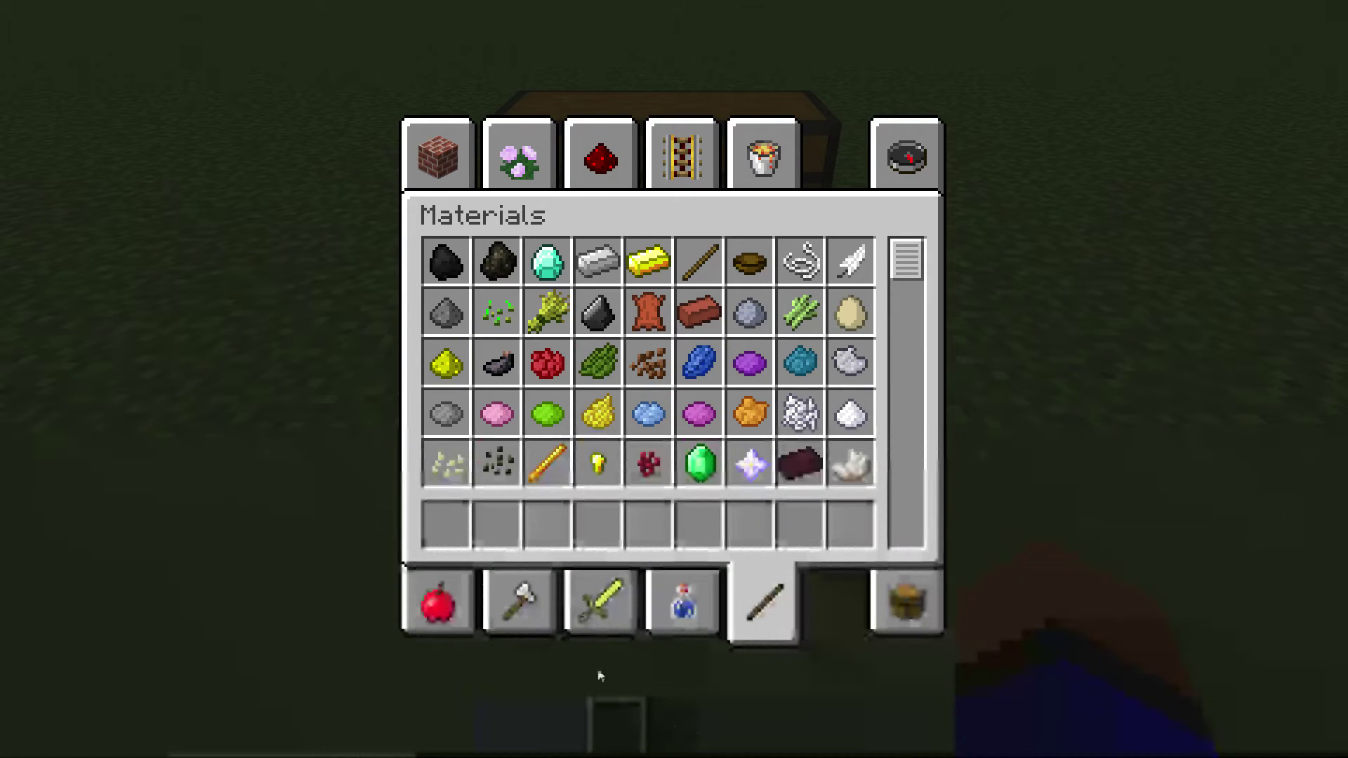
click(548, 312)
click(446, 523)
Hold the Wheat and title it yellow 'Wheat' with /menu script title &eWheat
key(e)
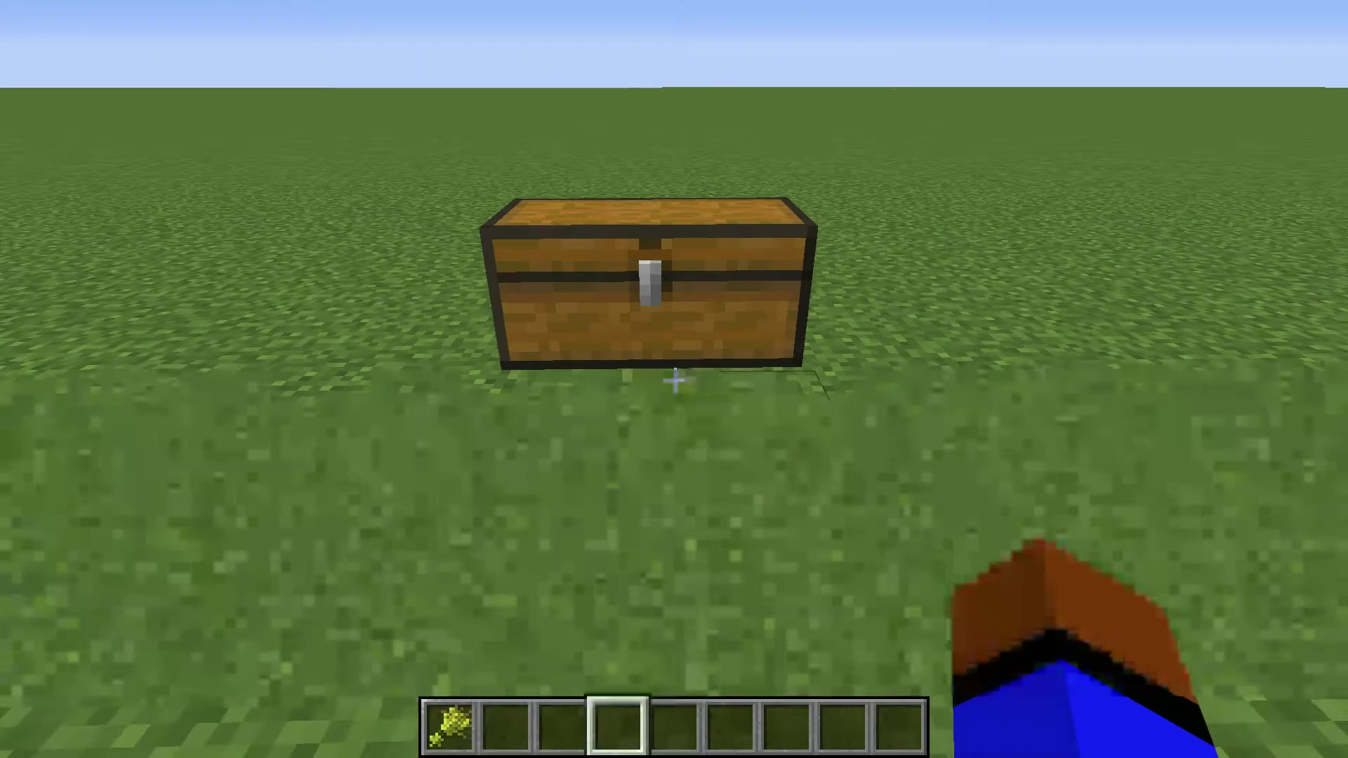
key(1)
key(slash)
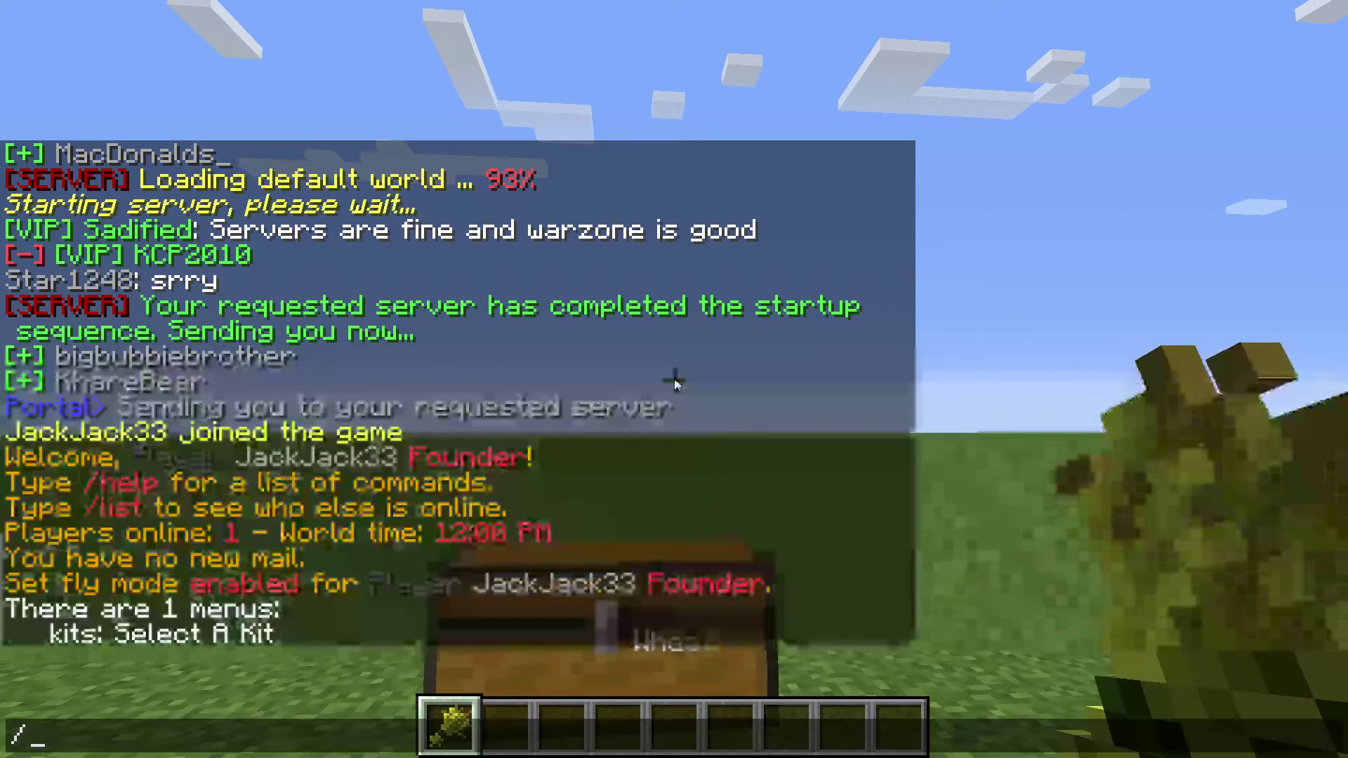
text(menu sc)
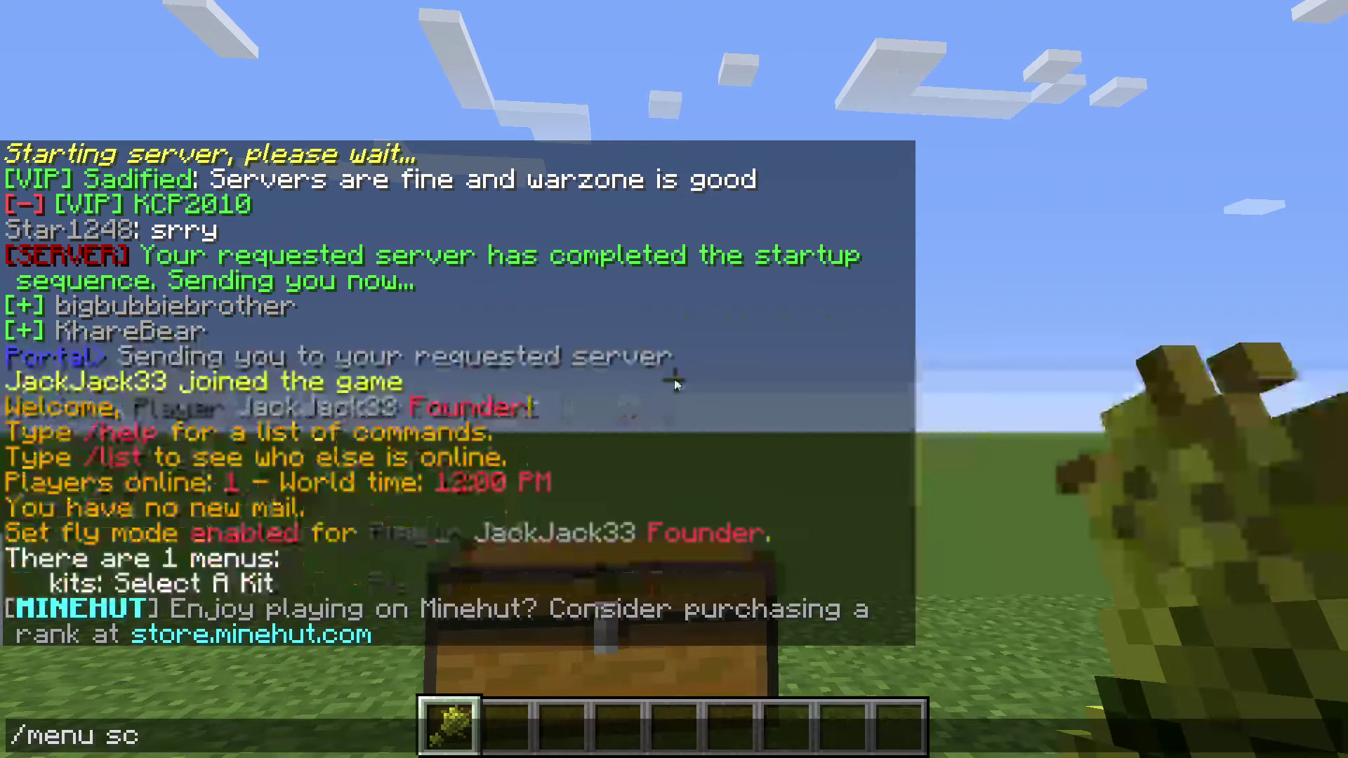
text(ript title)
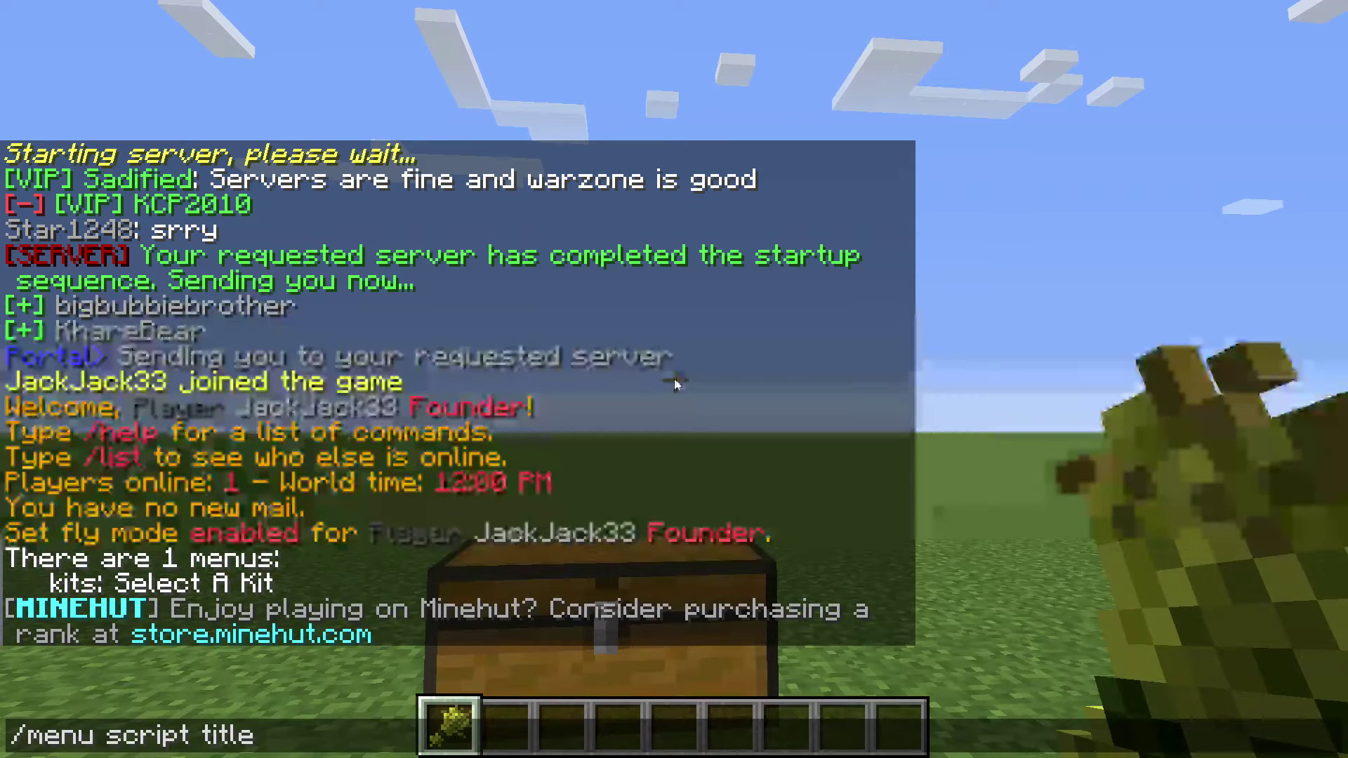
text( &eWhea)
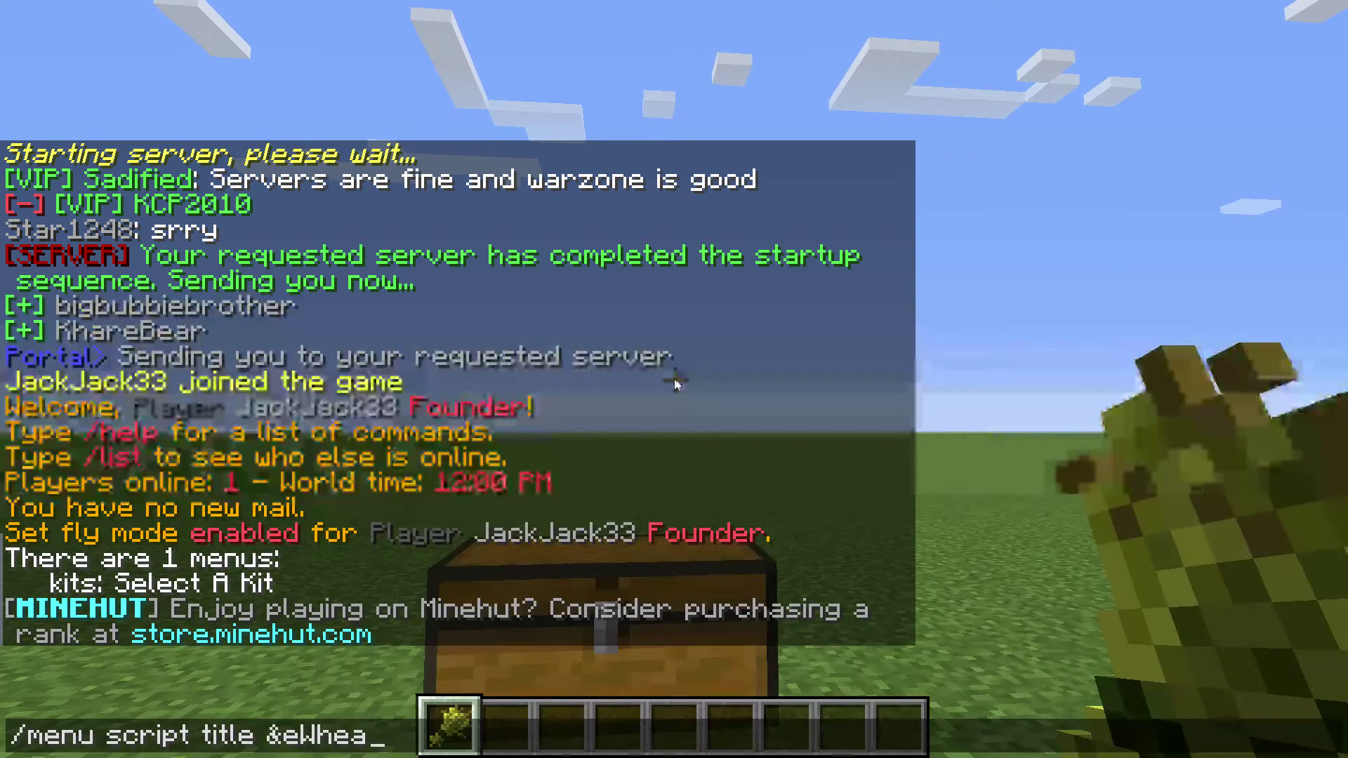
text(t)
key(Return)
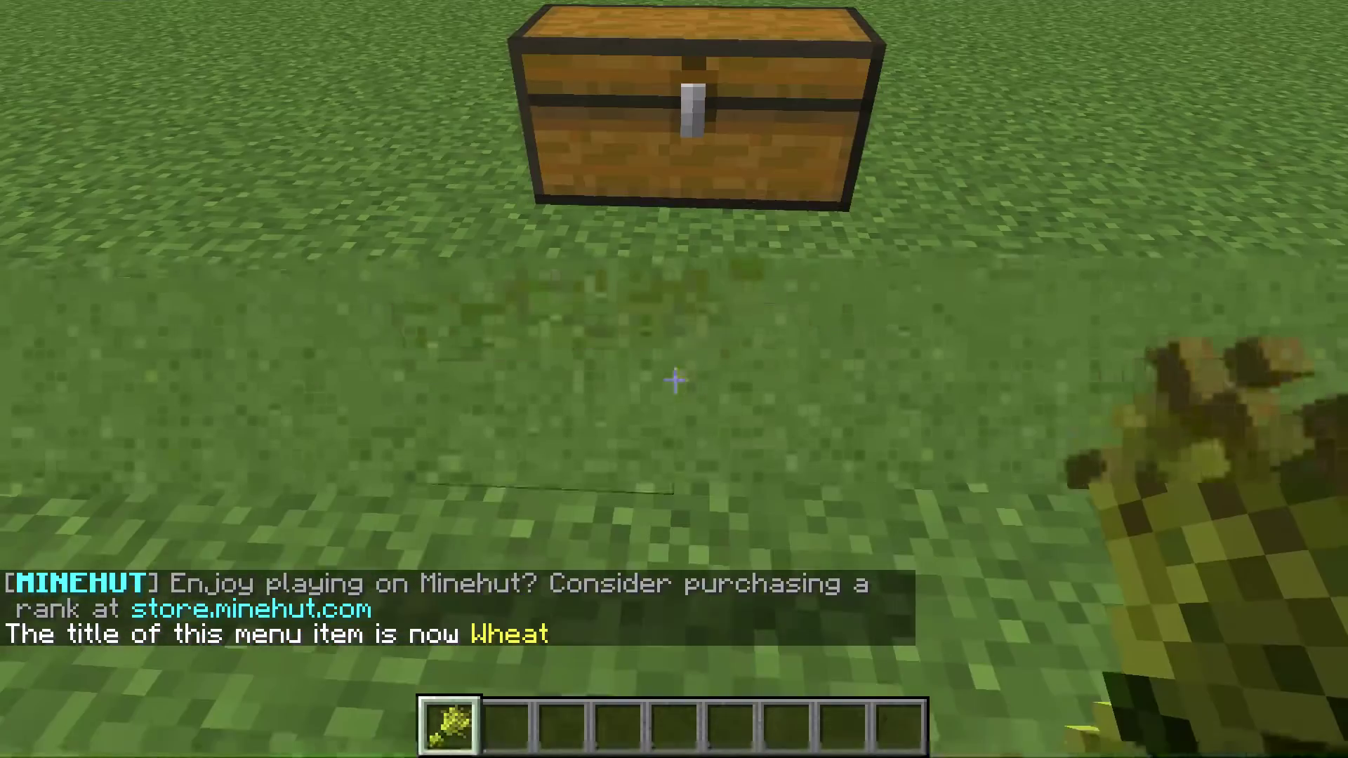
key(slash)
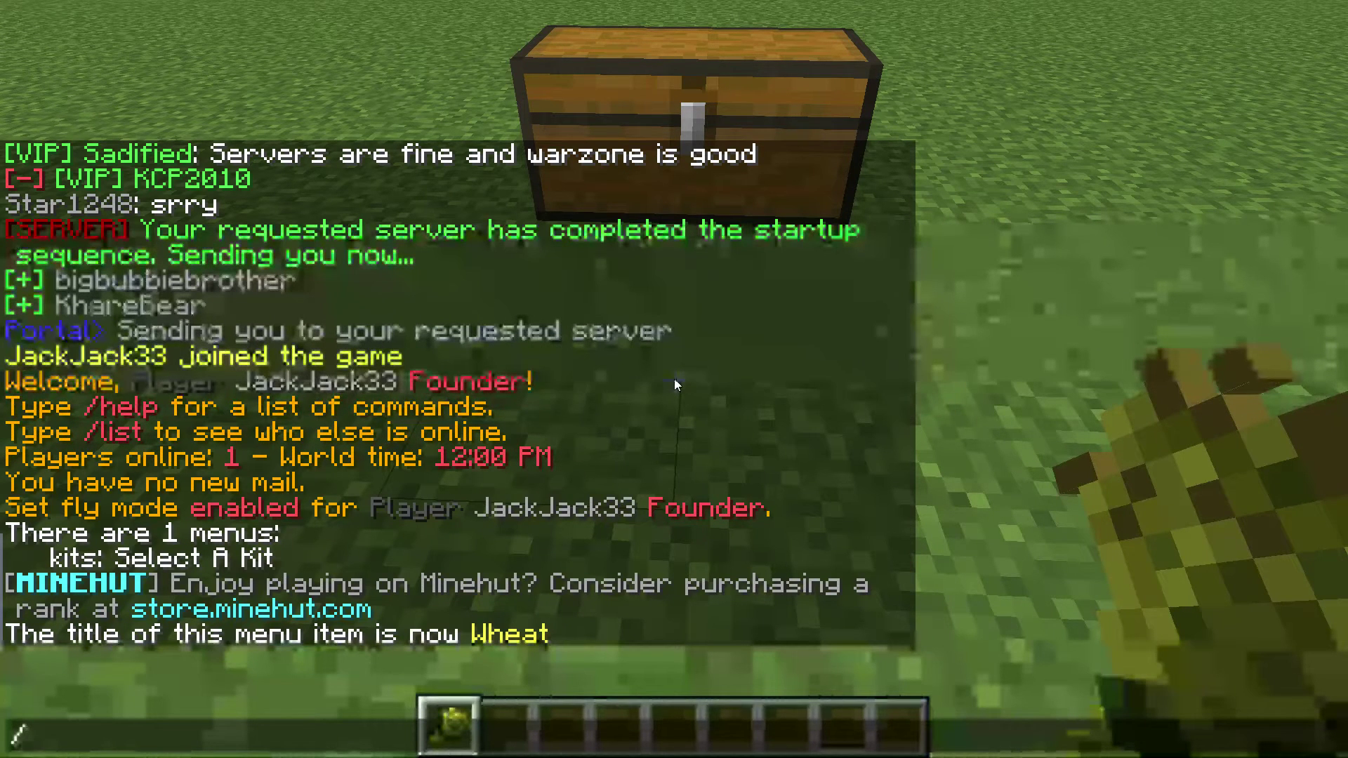
Discard the unfinished 'menu' command and reselect the Wheat in hotbar slot 1
text(menu)
key(Return)
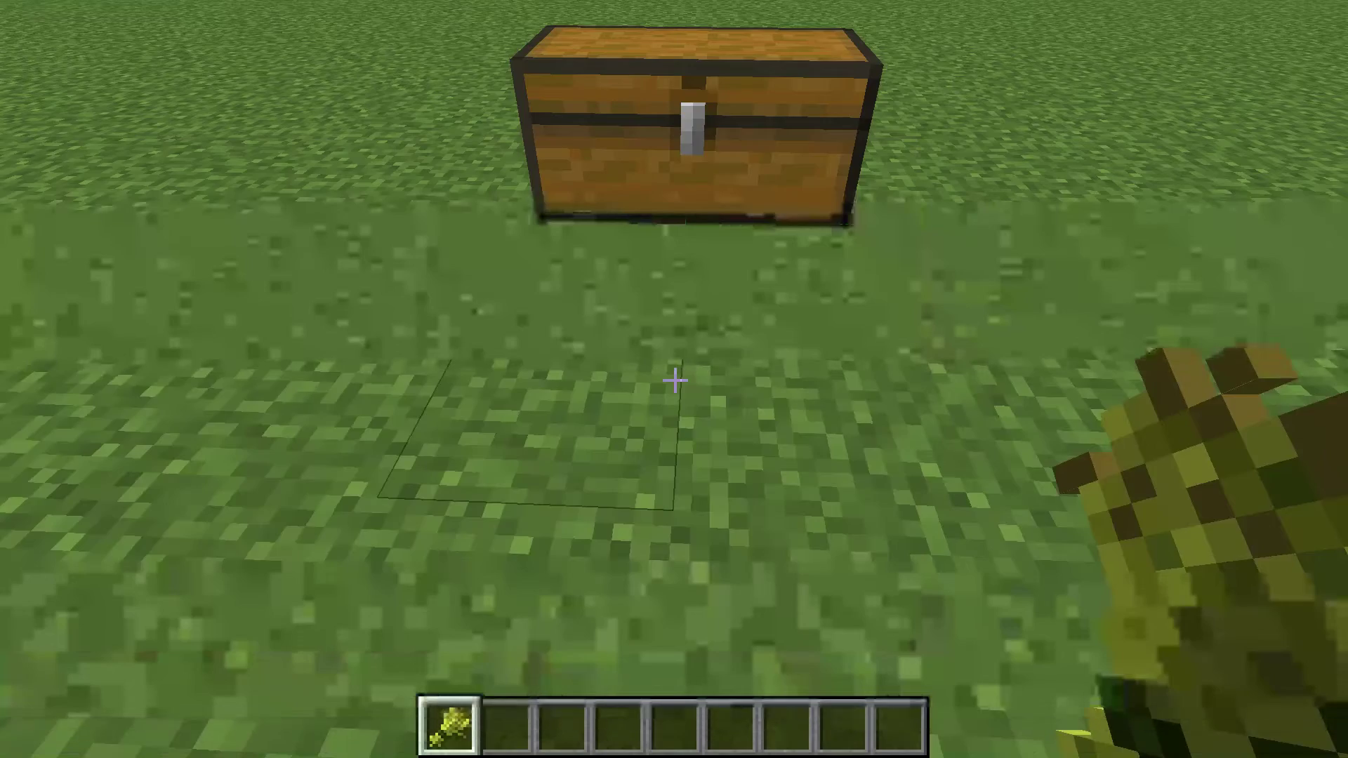
key(2)
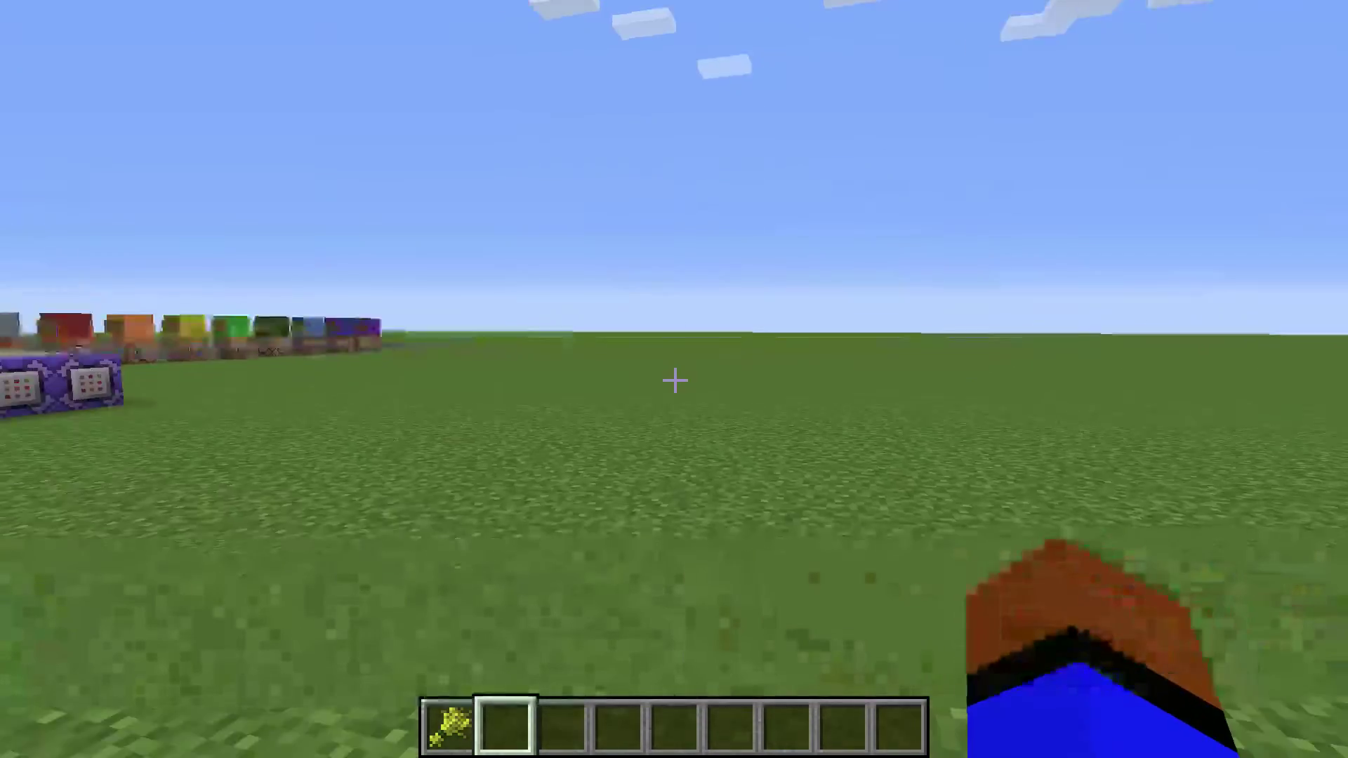
key(1)
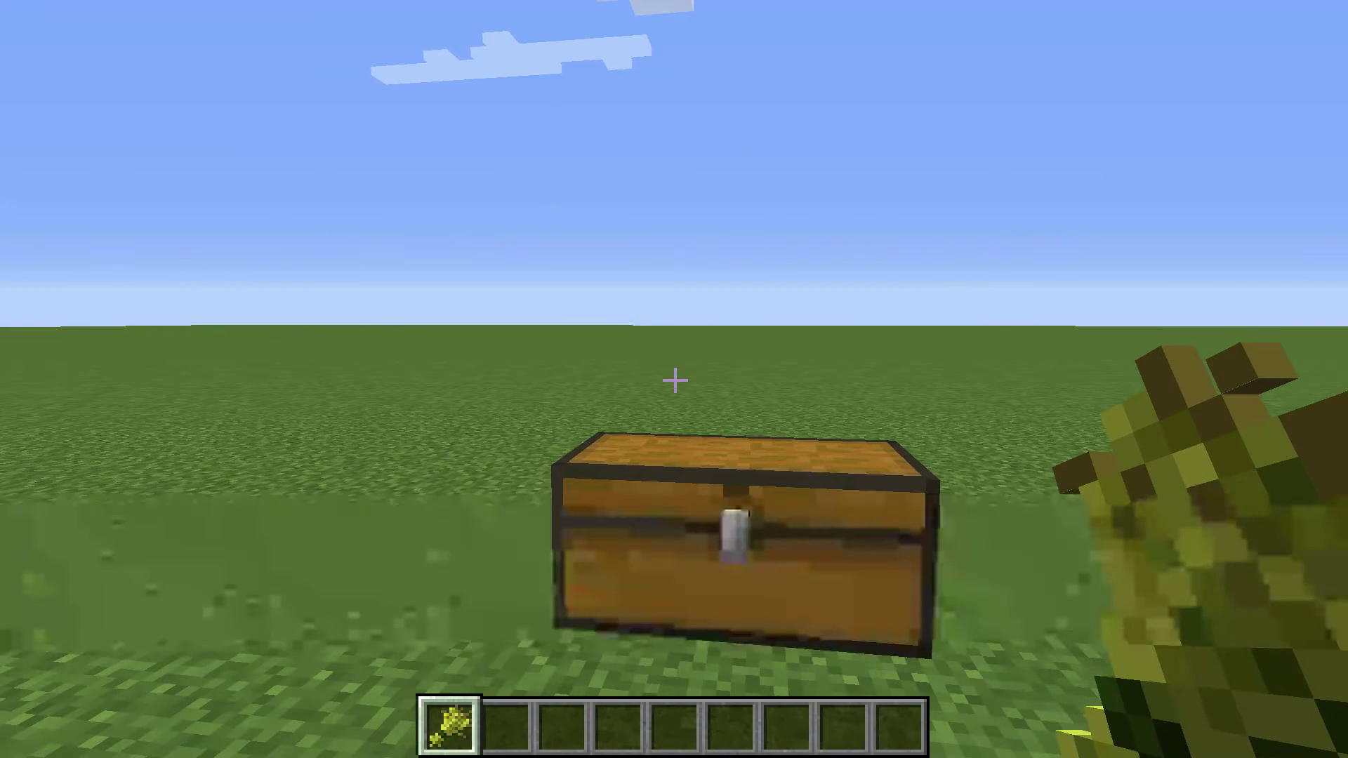
Run /pl and review the plugin list for CreateYourOwnMenus and Vault
text(/pl)
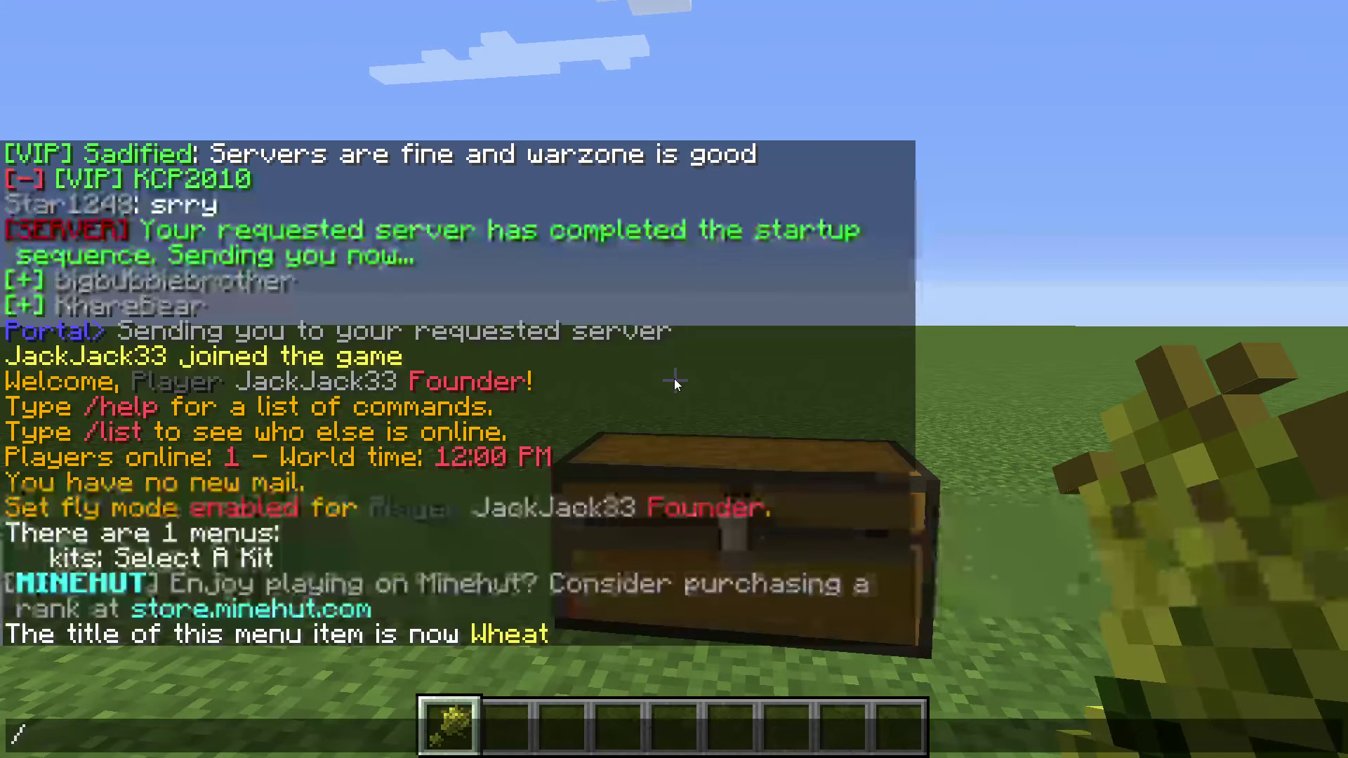
key(Return)
key(slash)
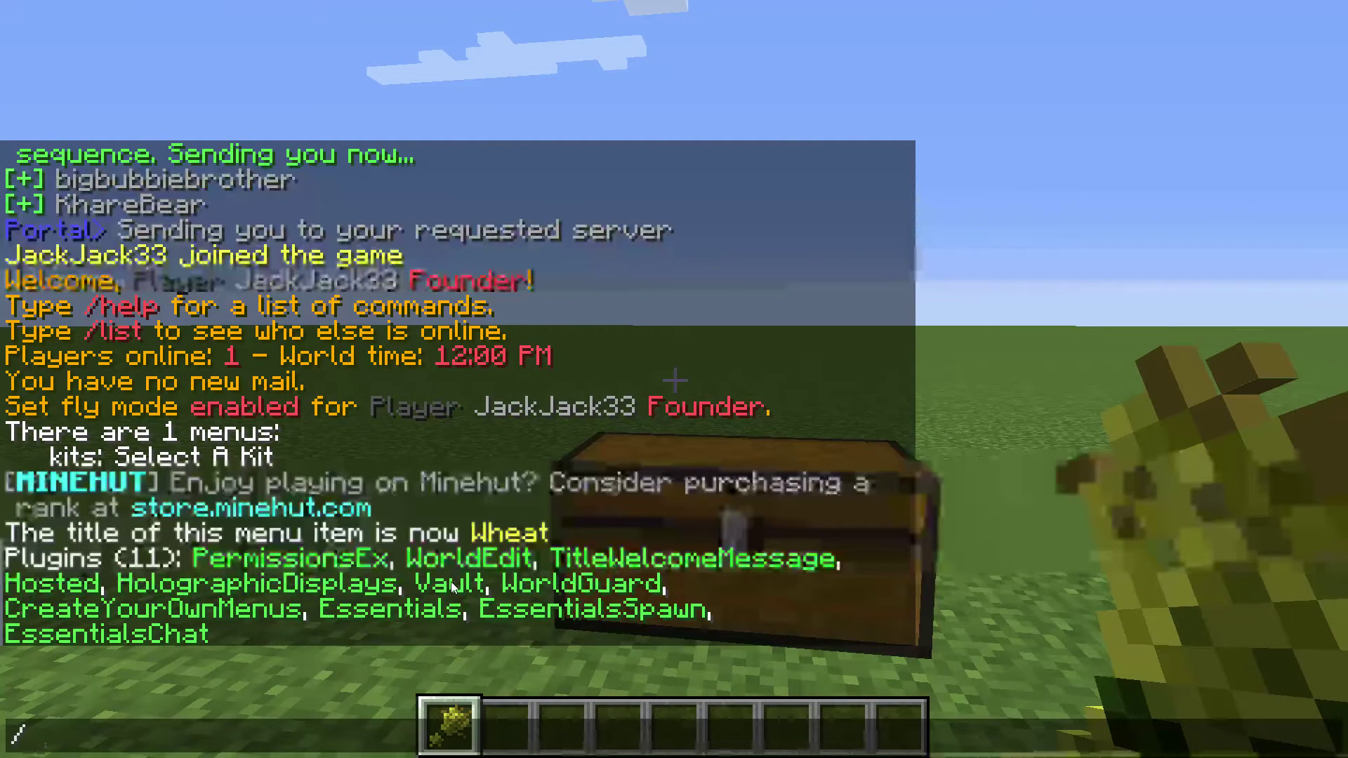
key(Escape)
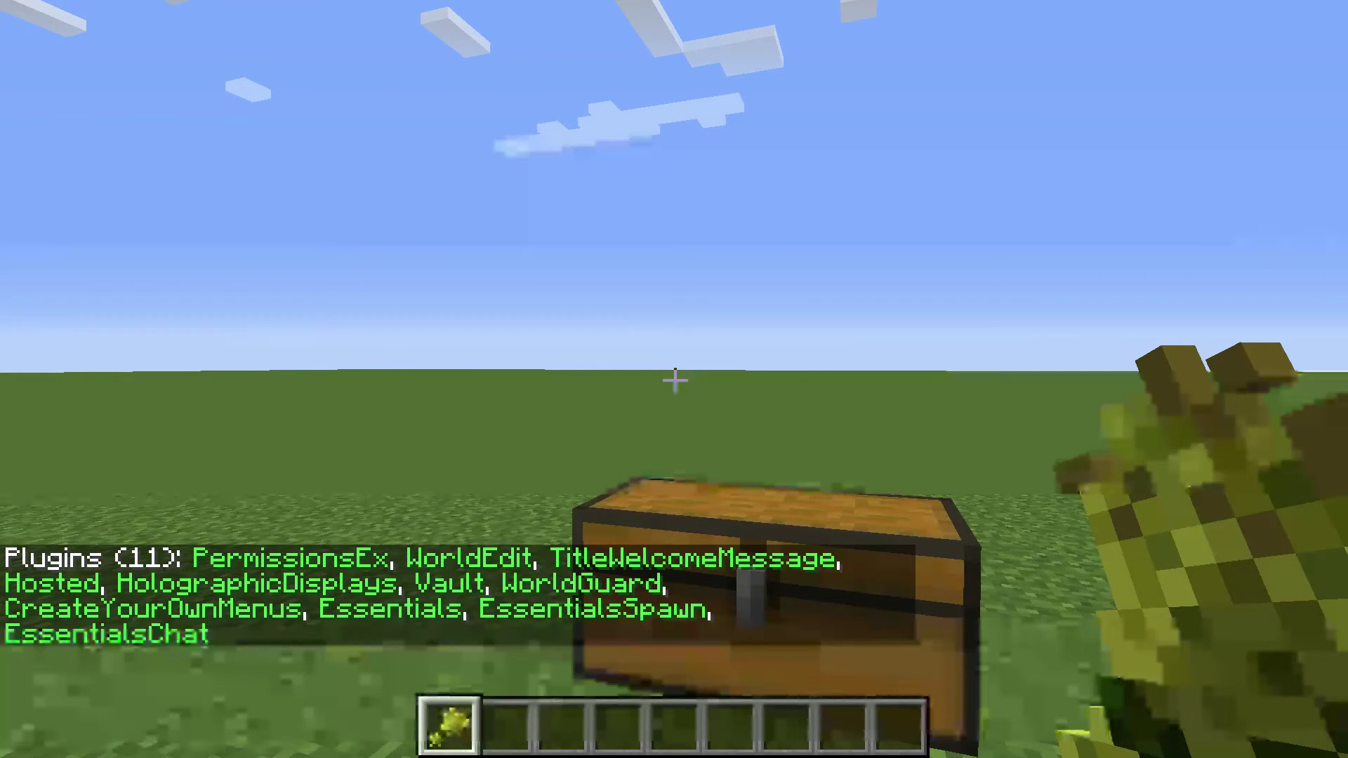
key(slash)
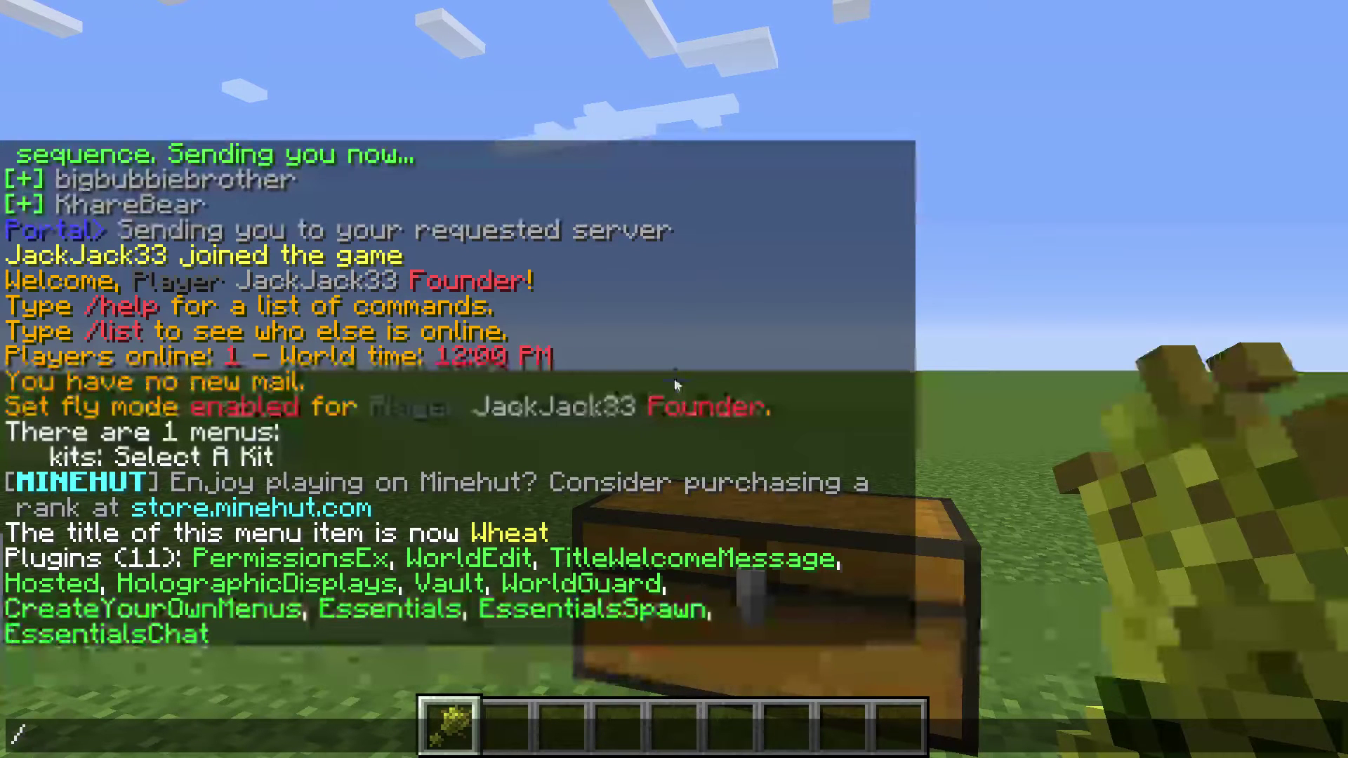
key(Escape)
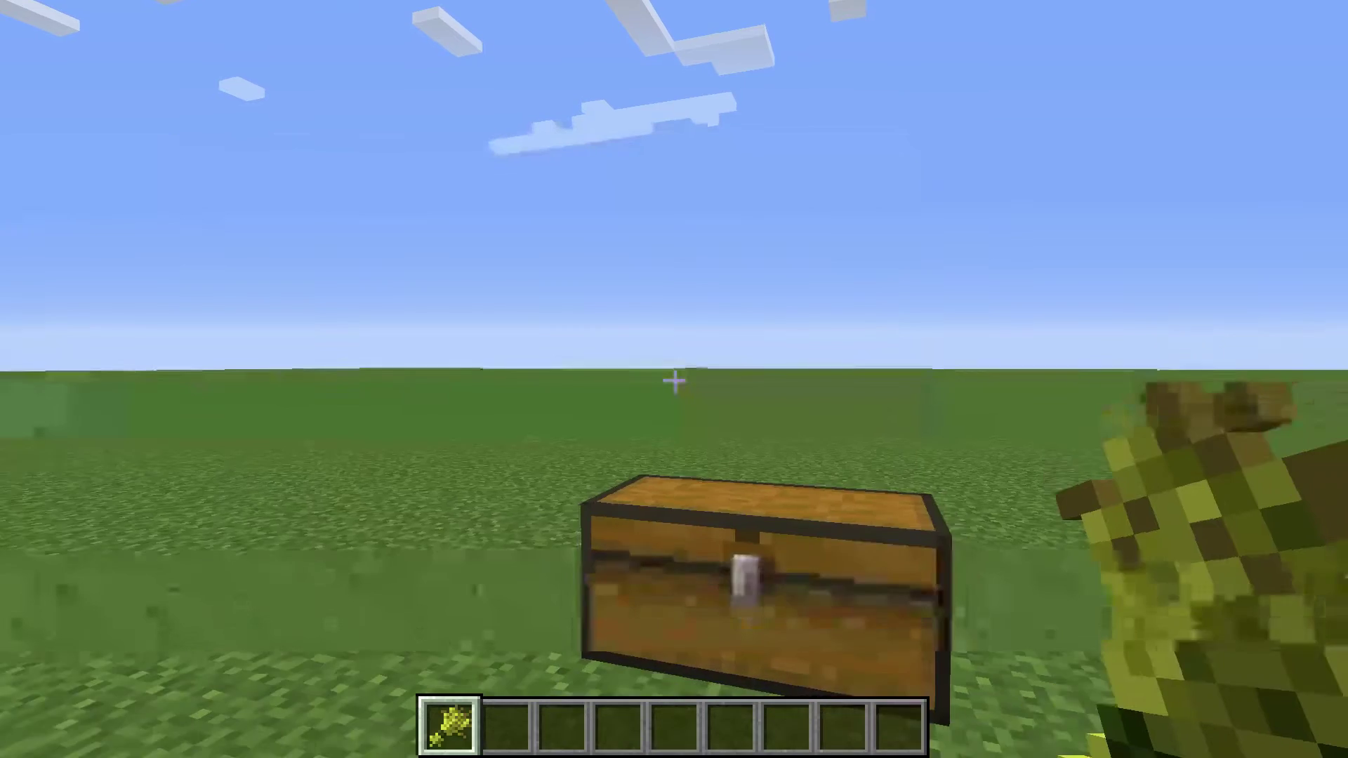
key(slash)
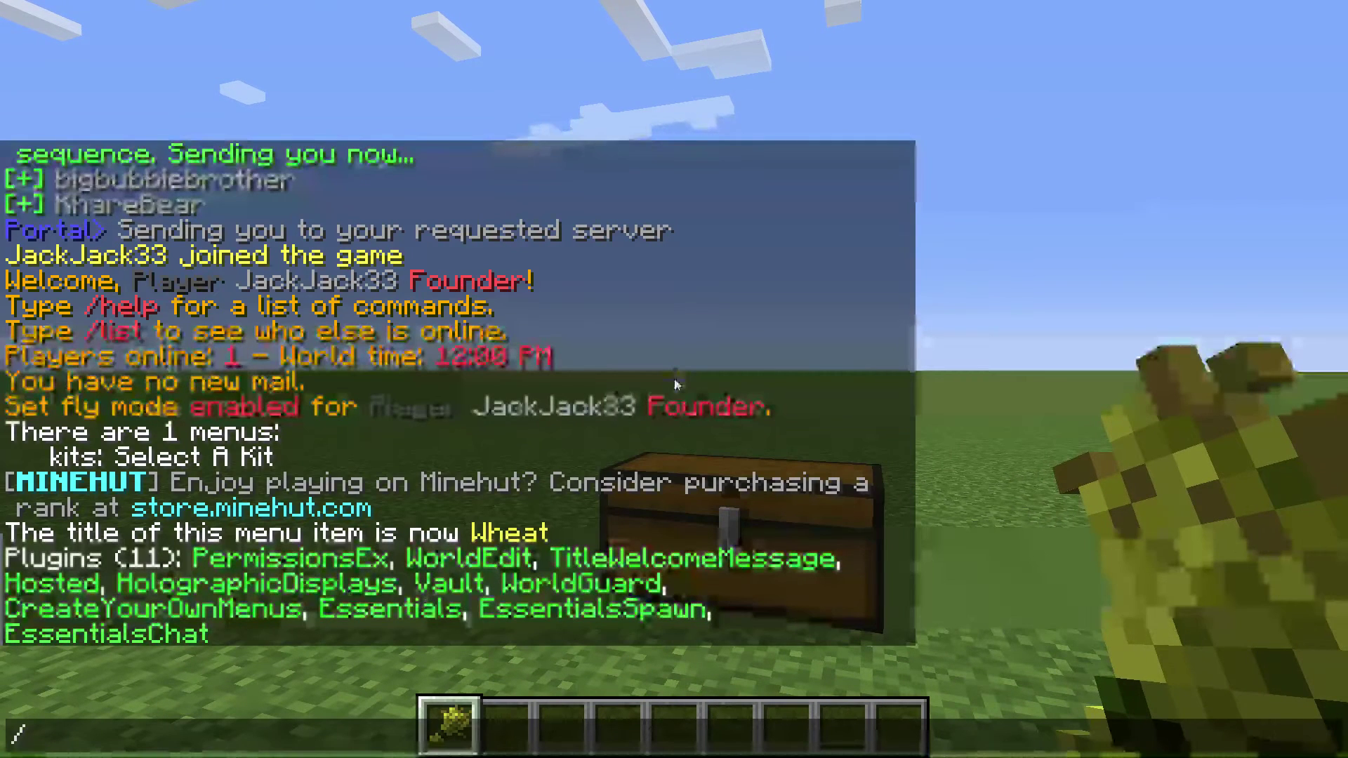
Add /requirecurrency $20 to the Wheat item's commands via /menu script add
text(menu script add)
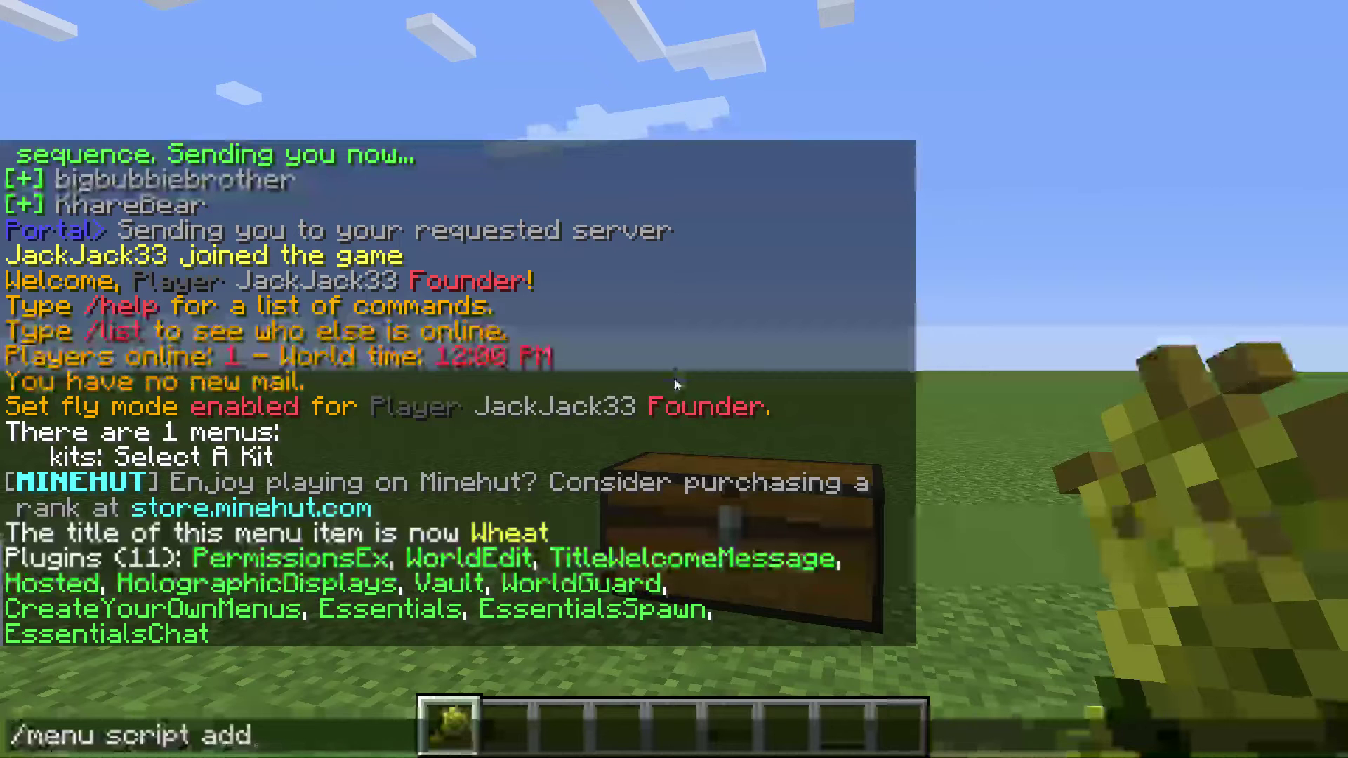
text( /requi)
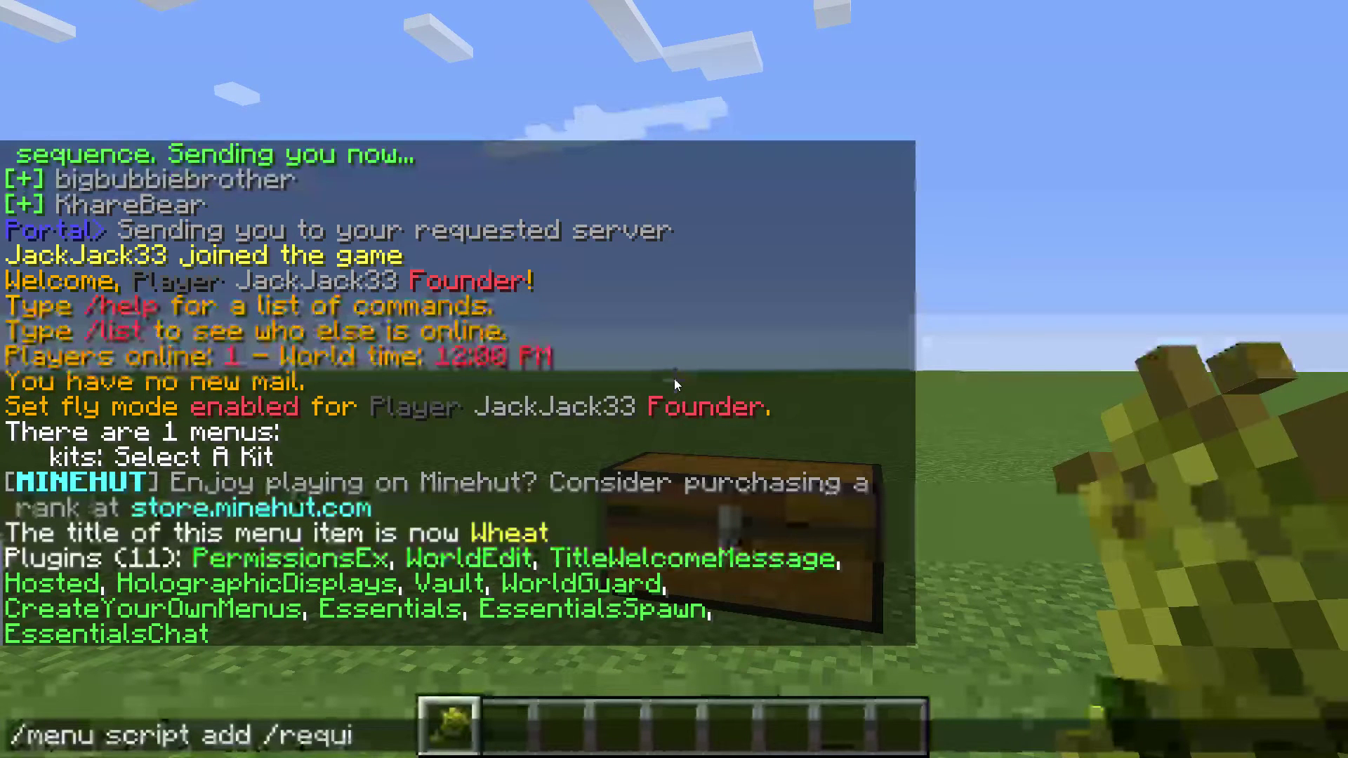
text(recurrency )
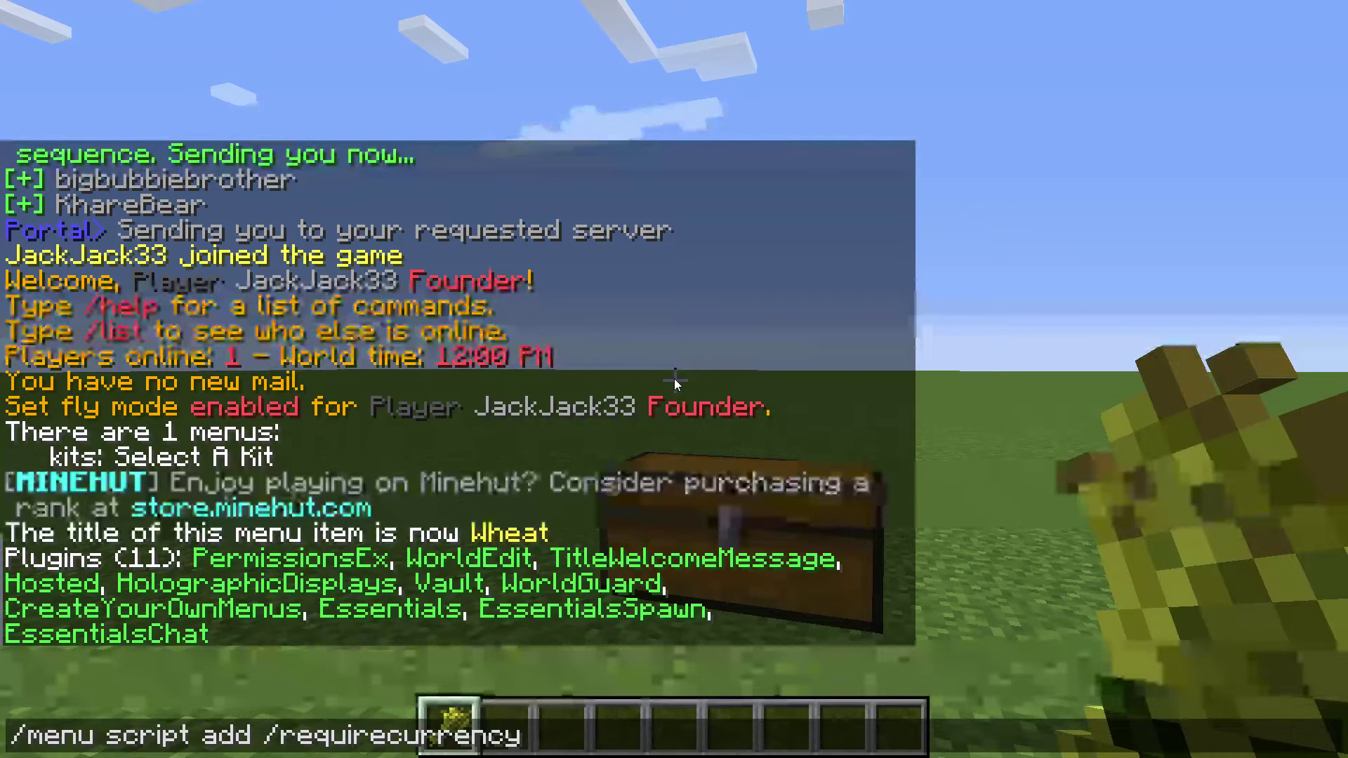
text($)
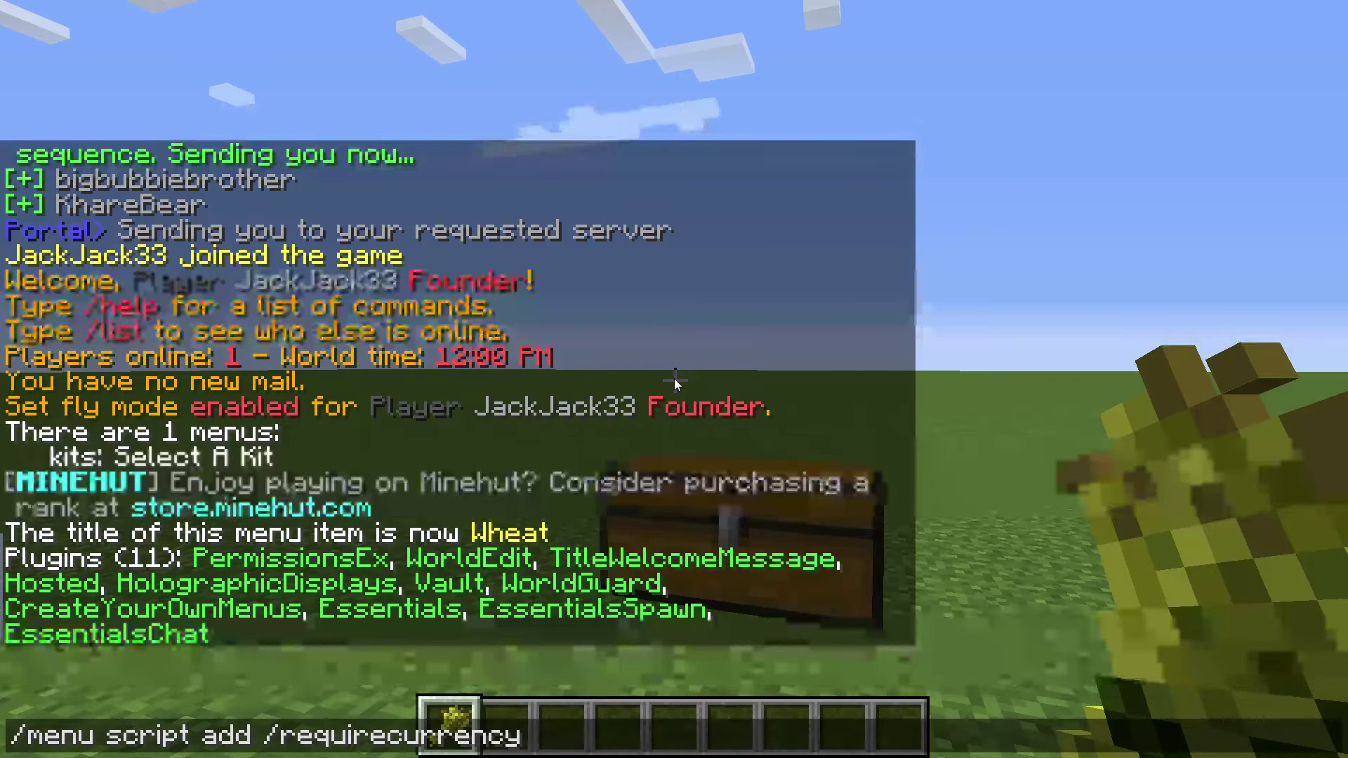
text(20)
key(Return)
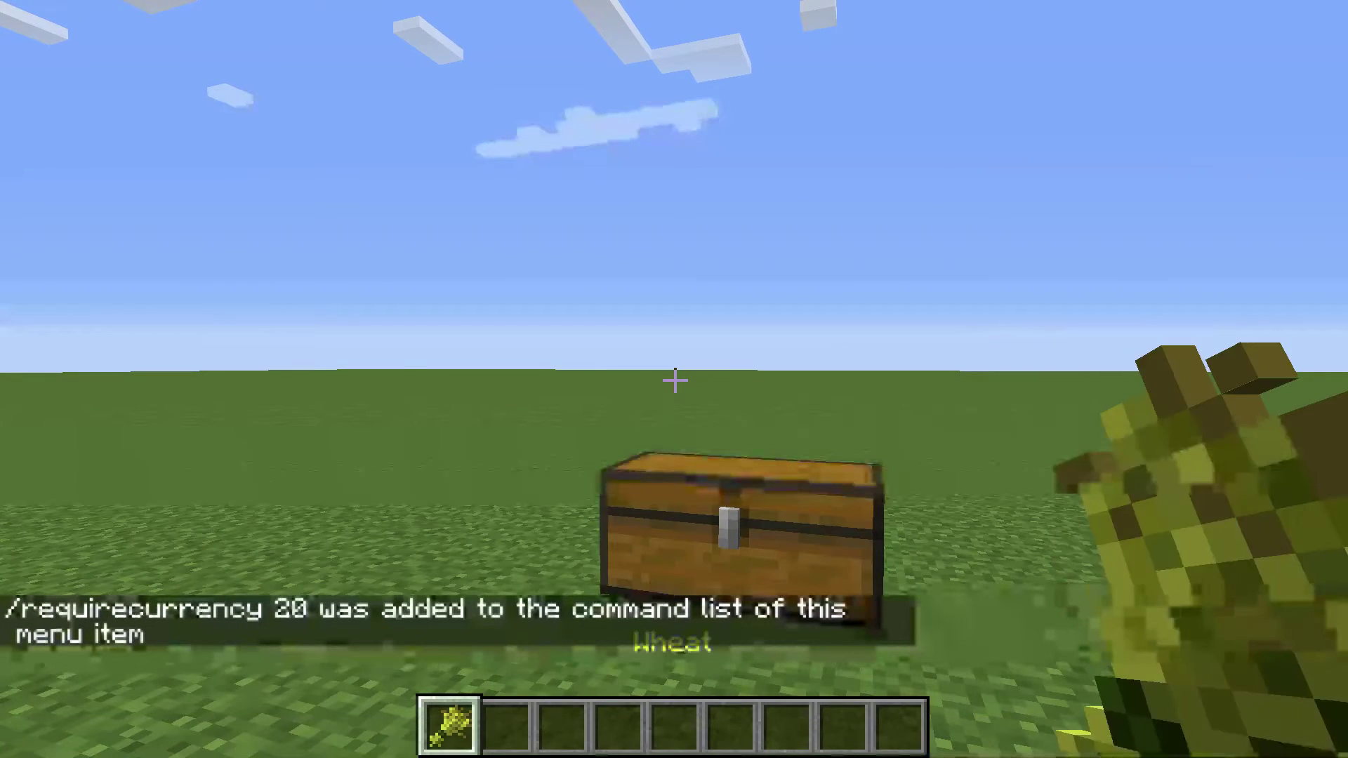
Use the Wheat item and get refused for lacking $20
right_click(674, 380)
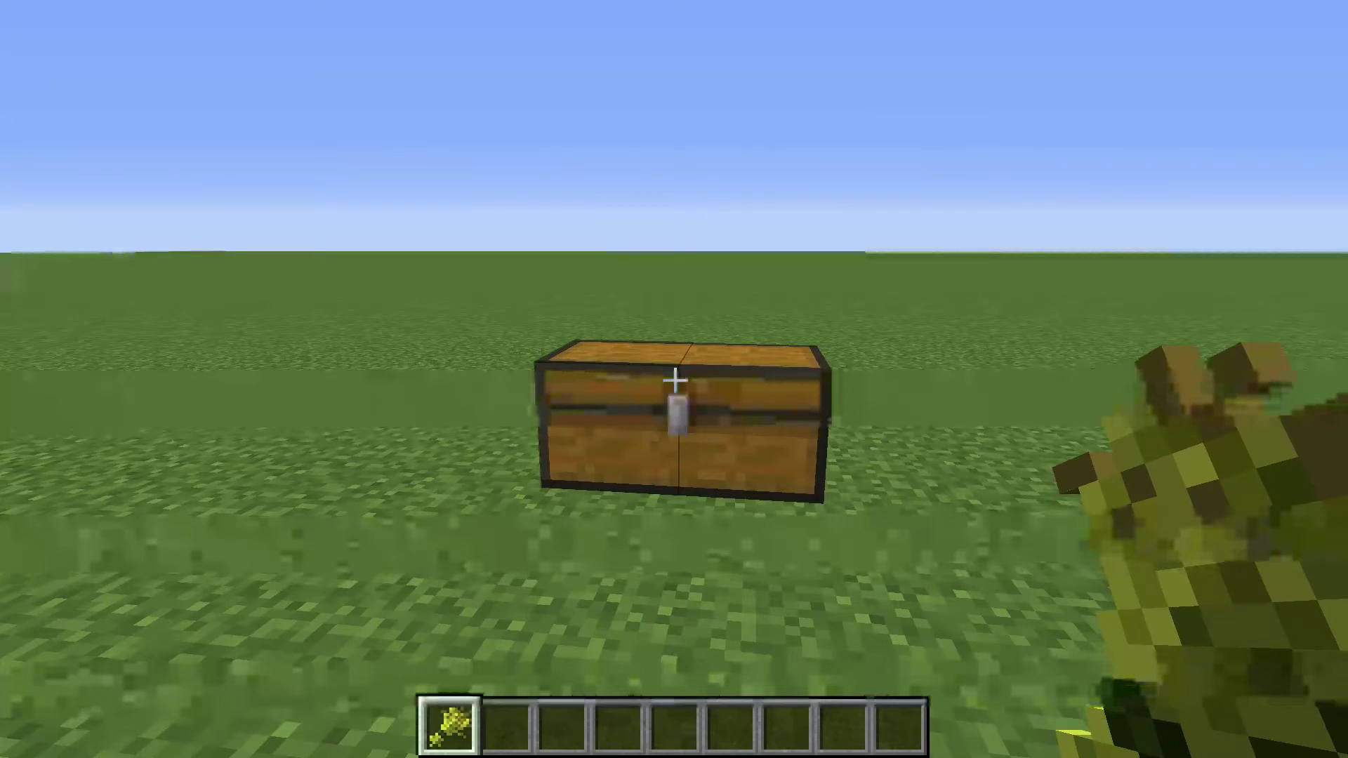
Add /give @p wheat 1 to the Wheat item's commands via /menu script add
key(slash)
text(menu script add)
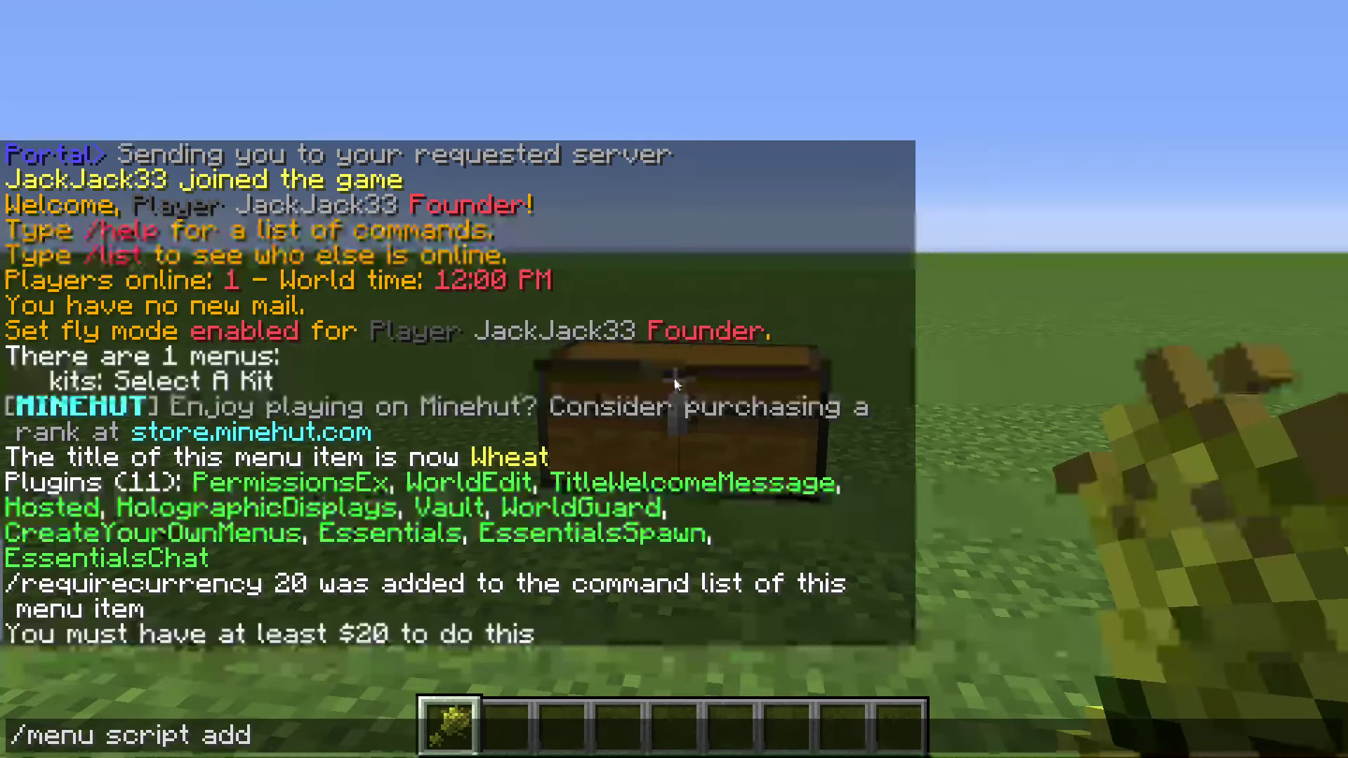
text( /)
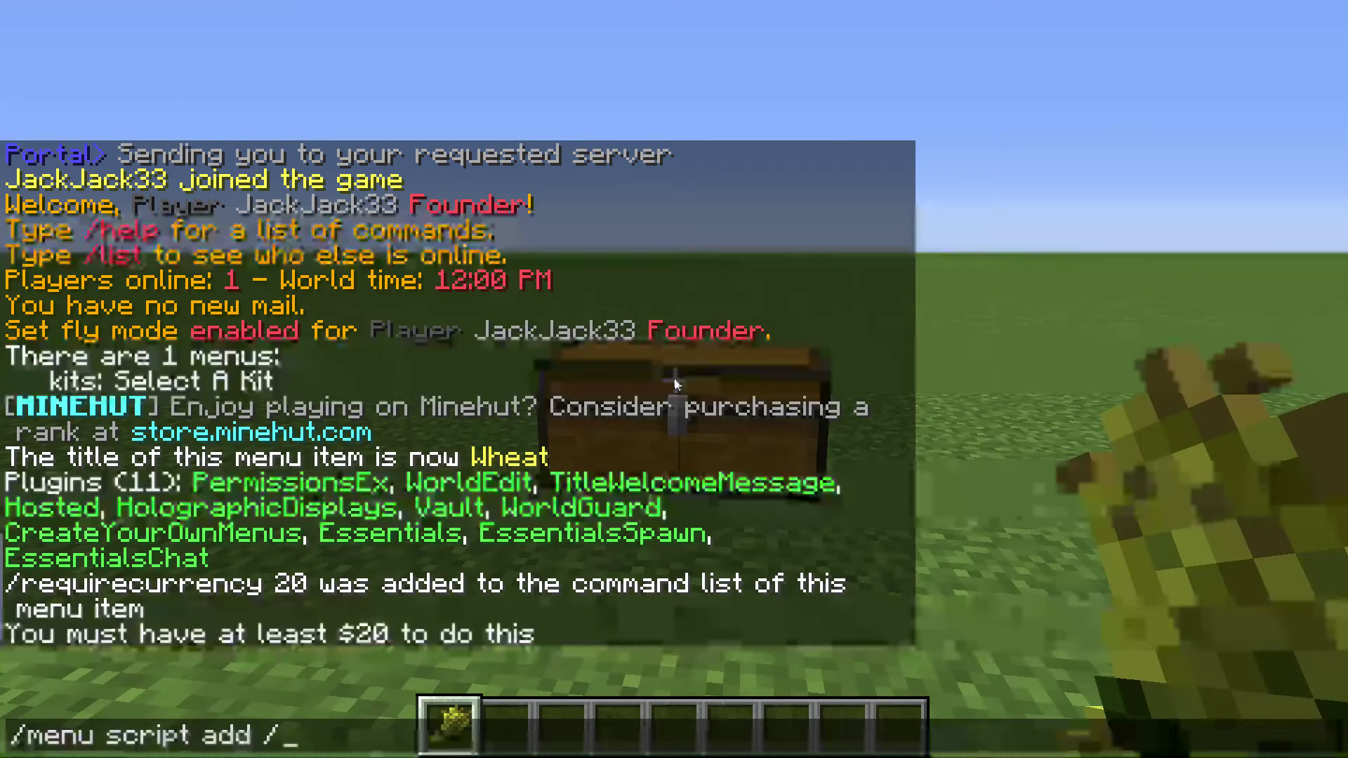
text(give @p)
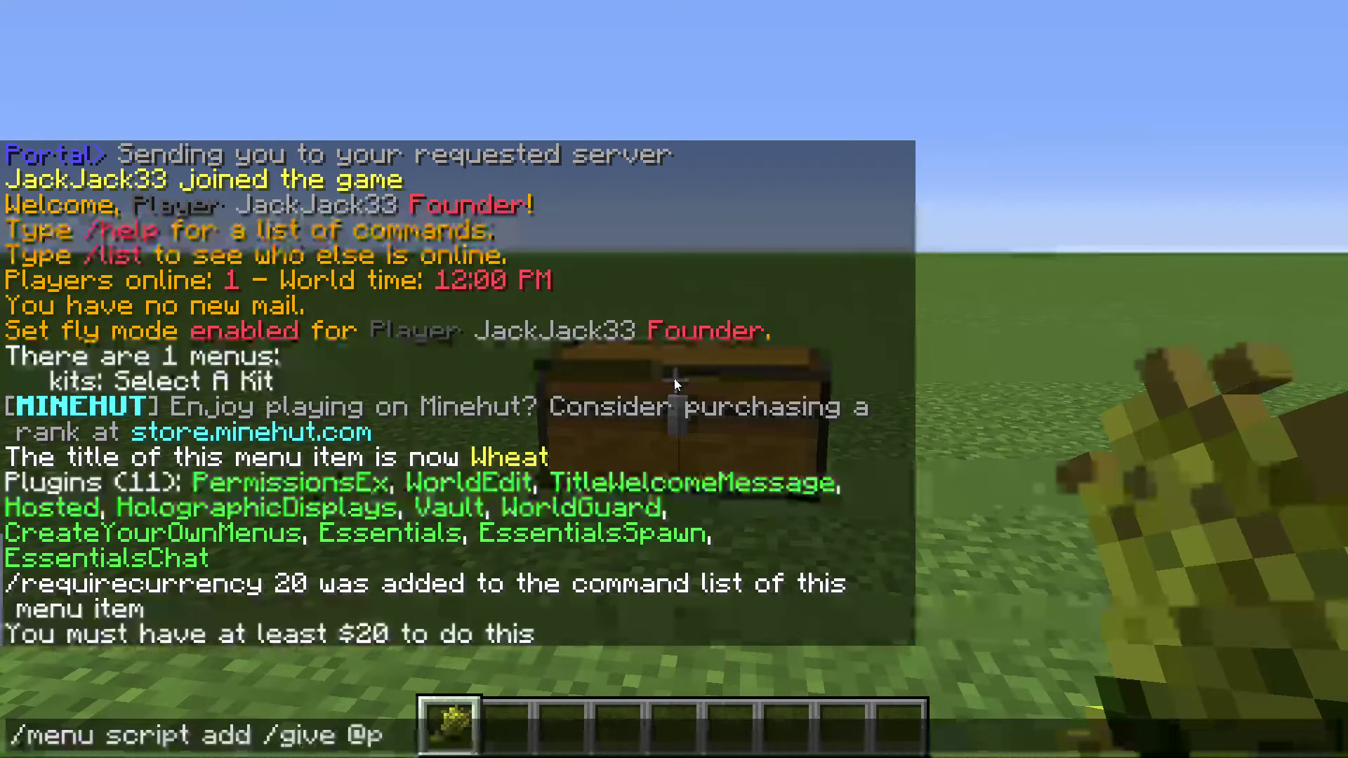
text( wheat 1)
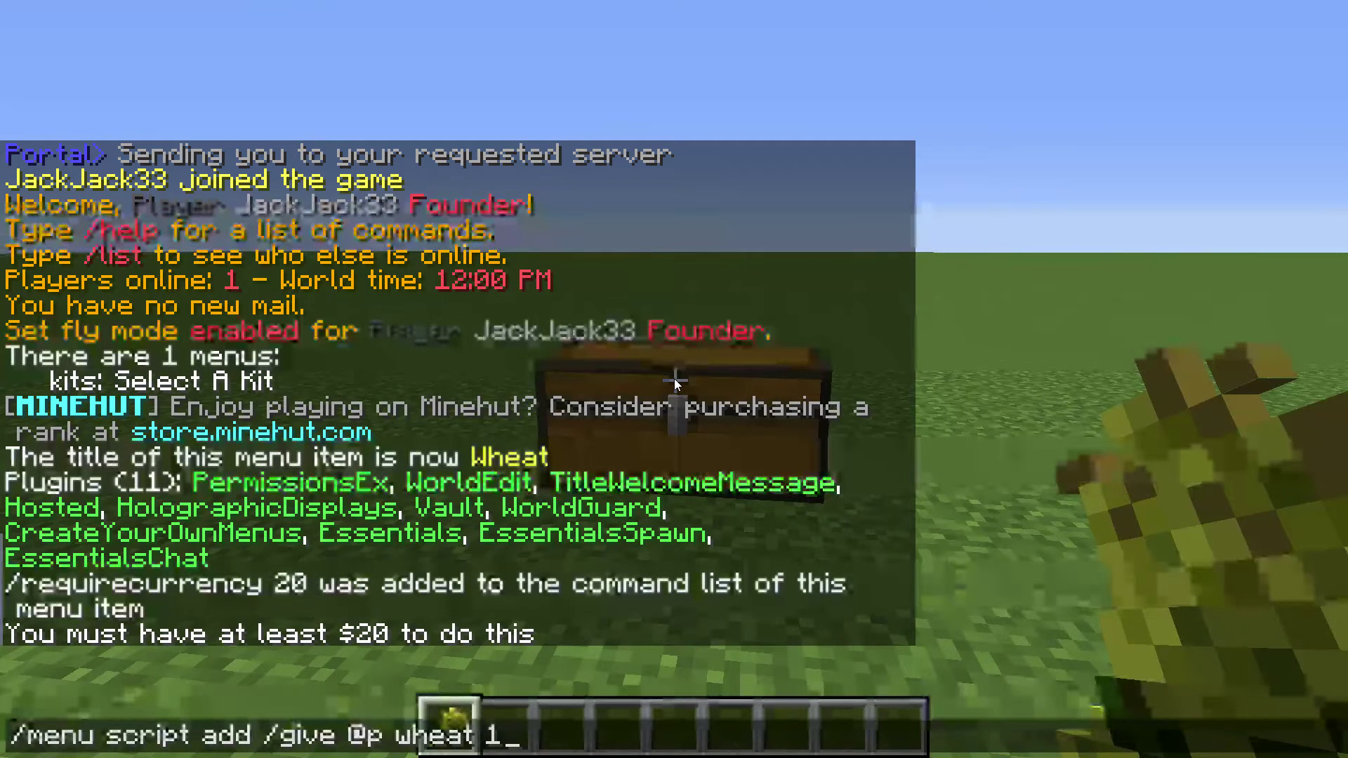
key(Return)
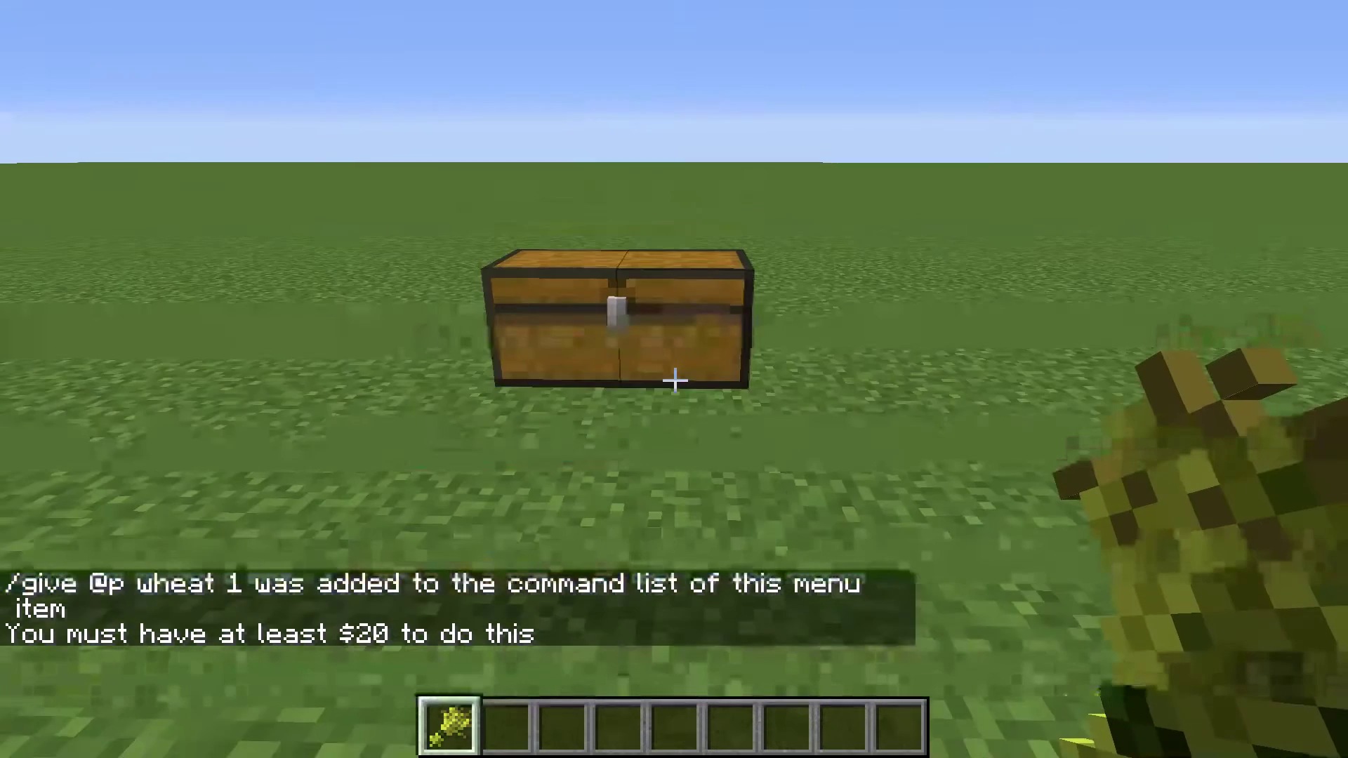
Give the player $20 with the /eco give command
key(slash)
text(eco give JackJack33)
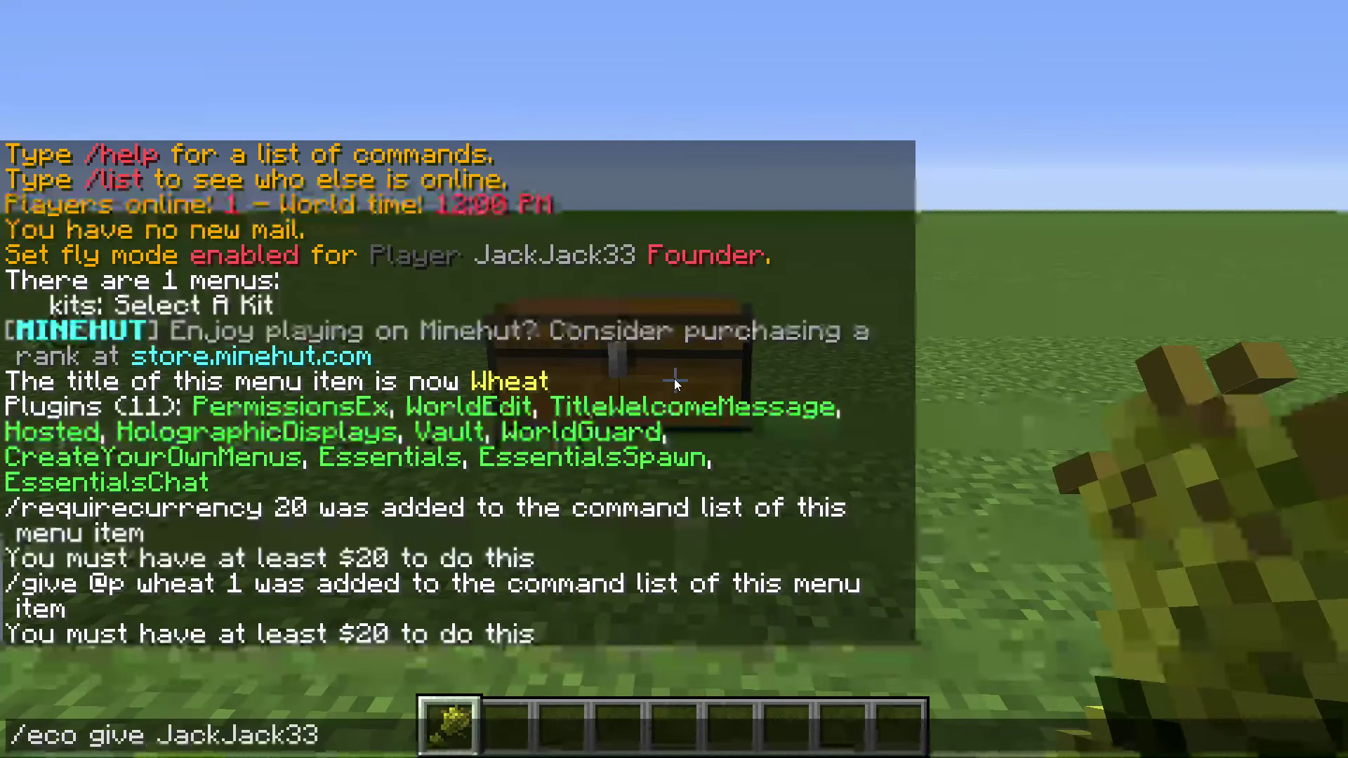
text(20)
key(Return)
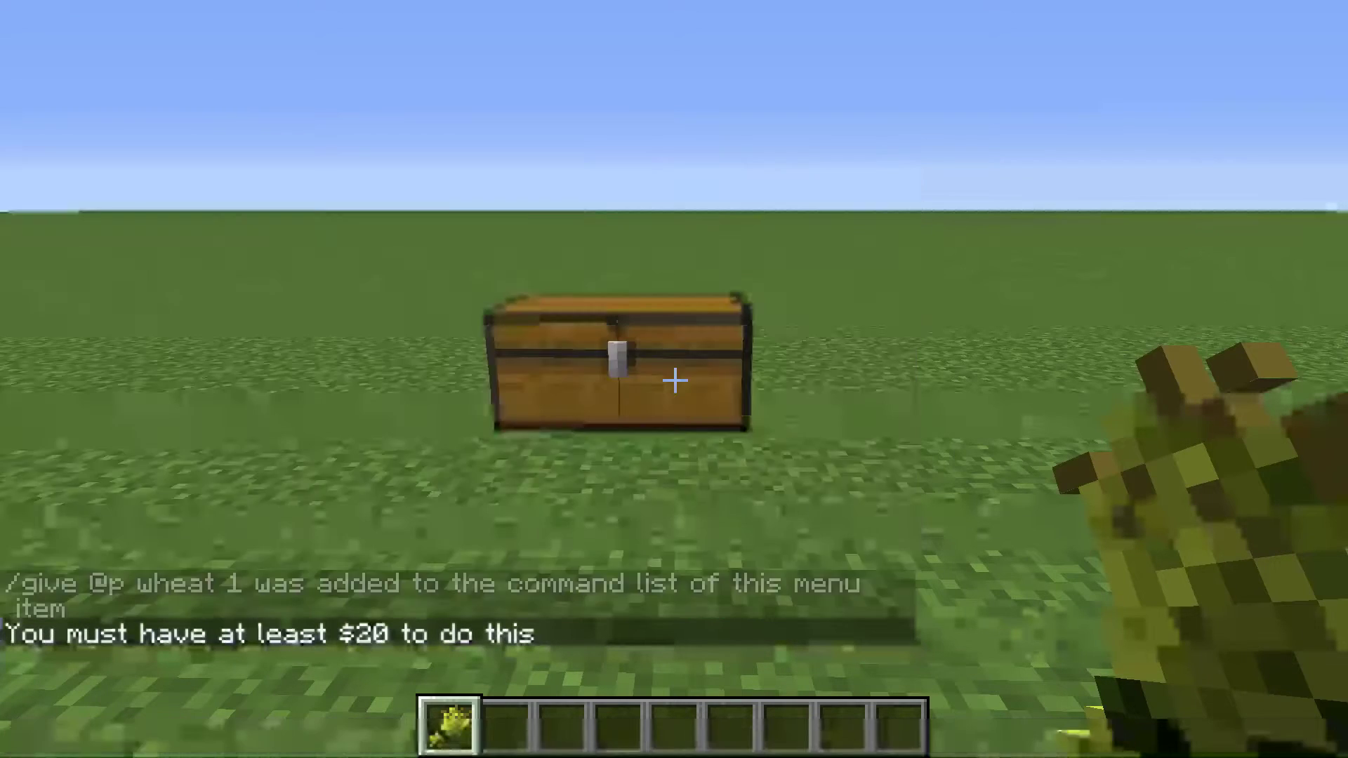
key(slash)
key(Up)
key(Escape)
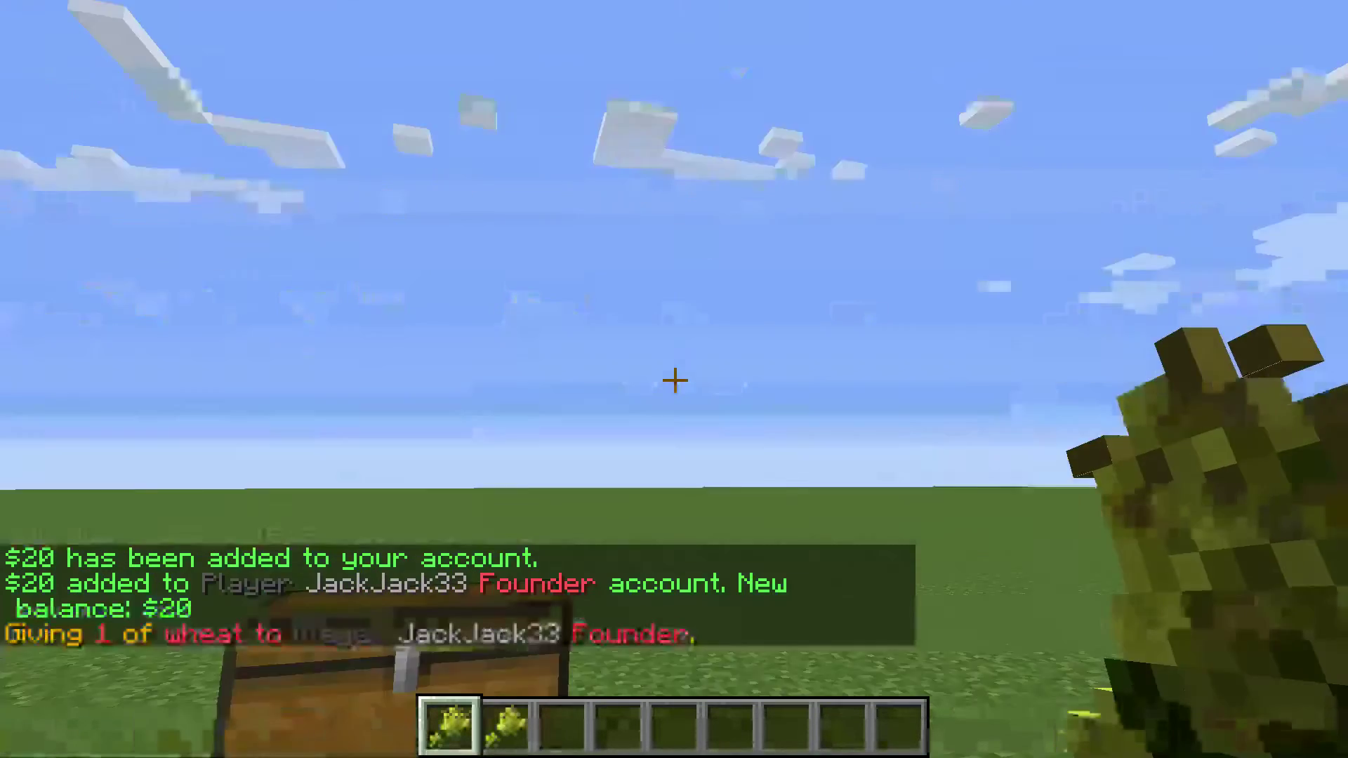
Use the Wheat item three times to receive wheat, then check the inventory
key(e)
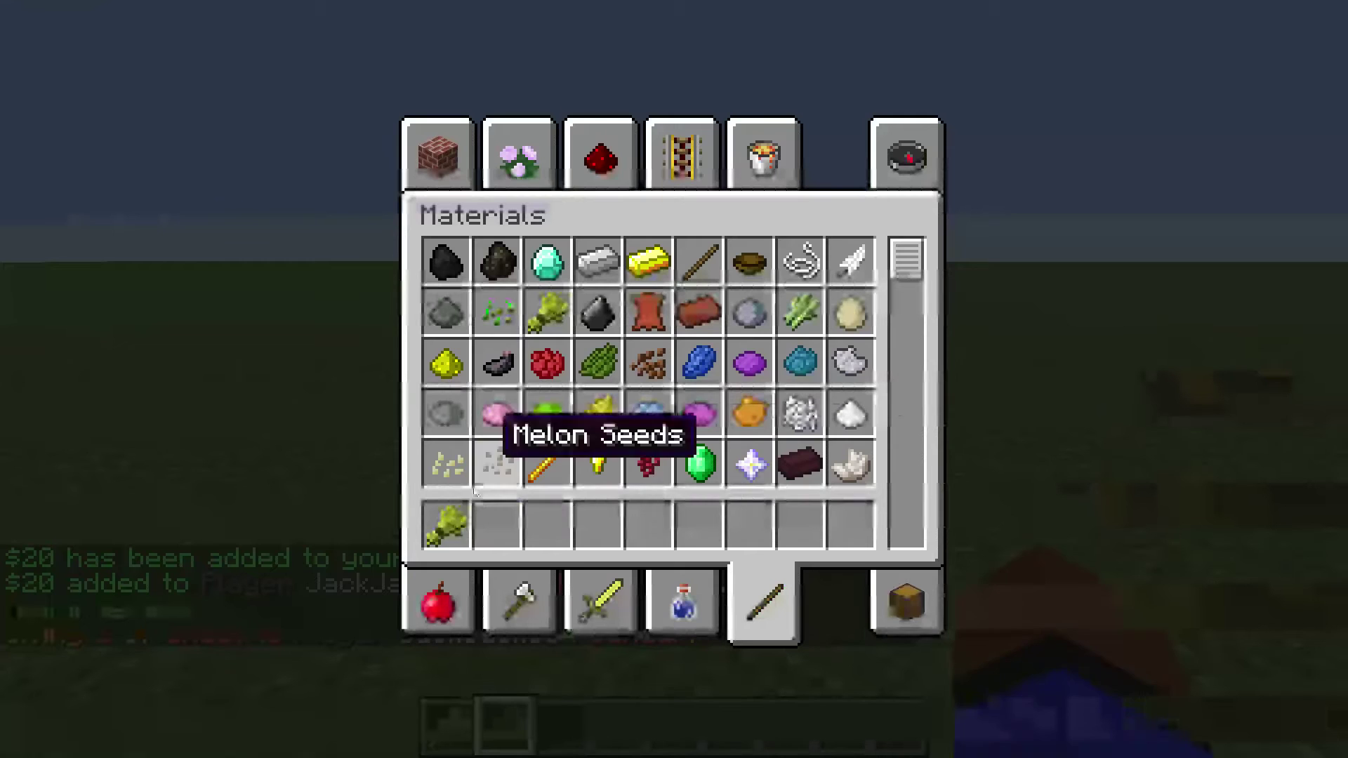
key(e)
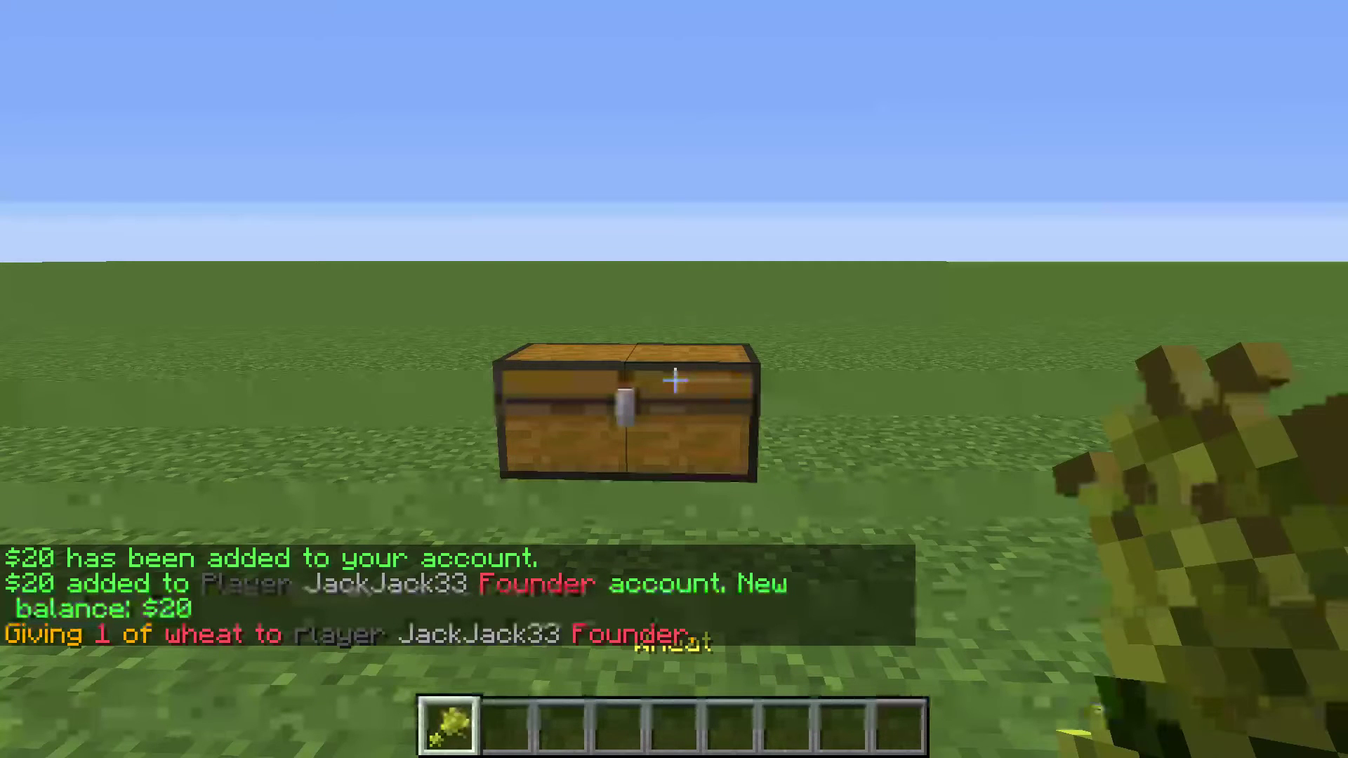
right_click(675, 379)
right_click(676, 379)
right_click(675, 380)
right_click(675, 380)
right_click(675, 380)
right_click(675, 380)
right_click(675, 380)
key(e)
key(e)
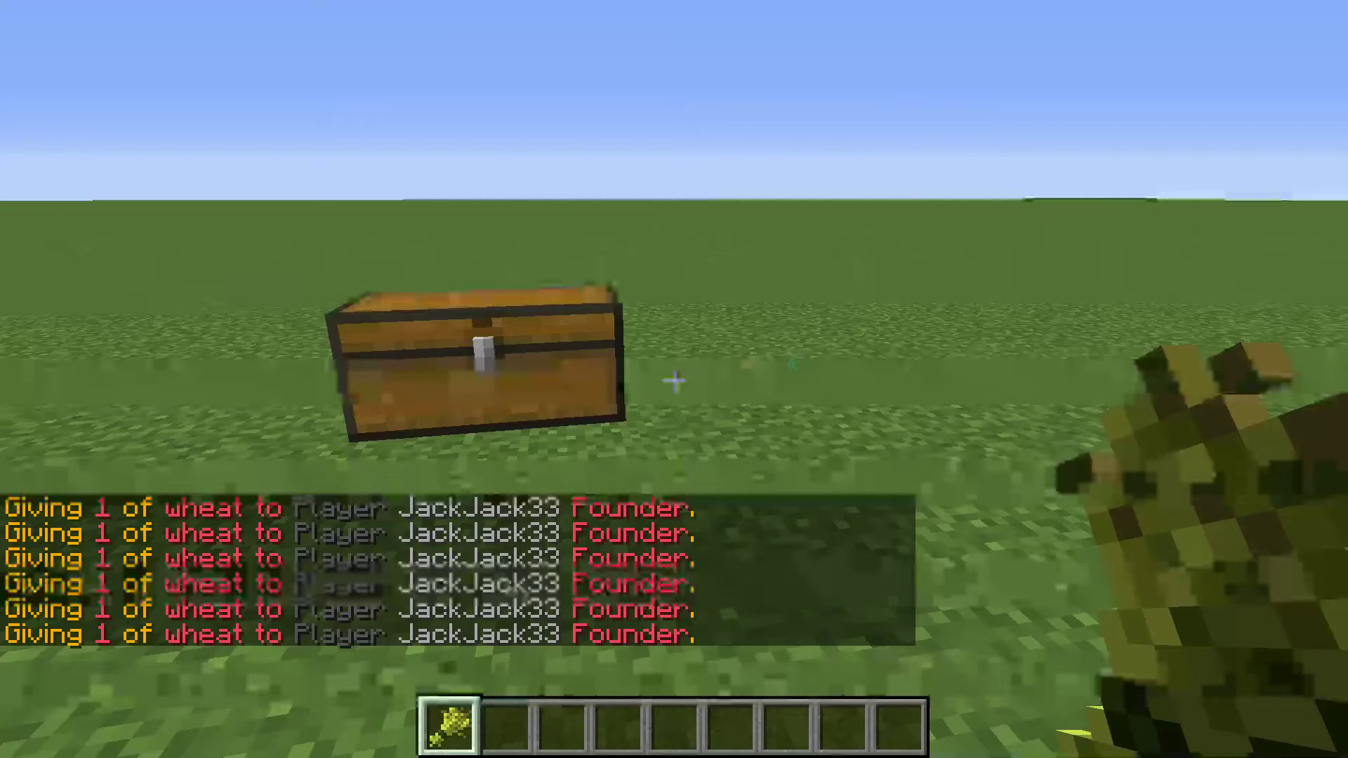
key(slash)
Add /eco take @p 20 to the Wheat item's commands so each use costs $20
text(menu script add)
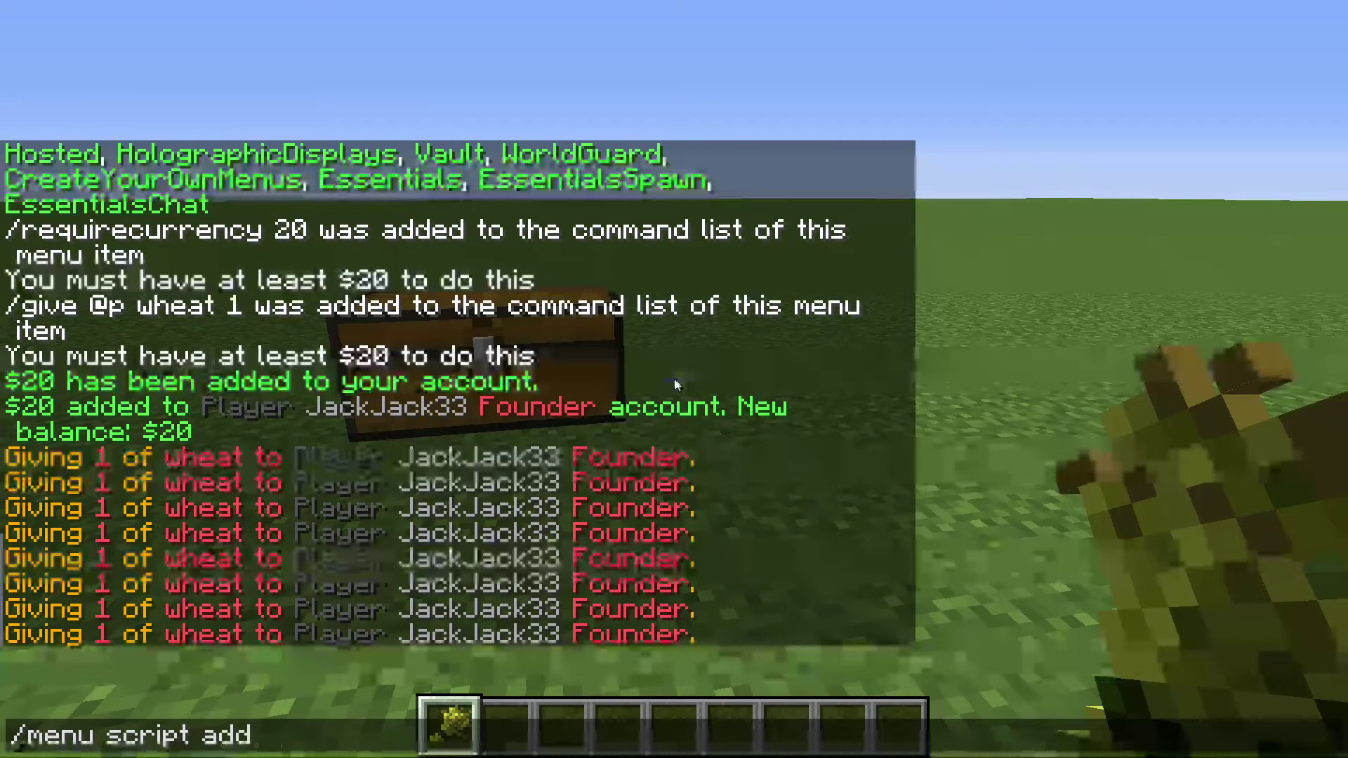
text( /eco take @p 20)
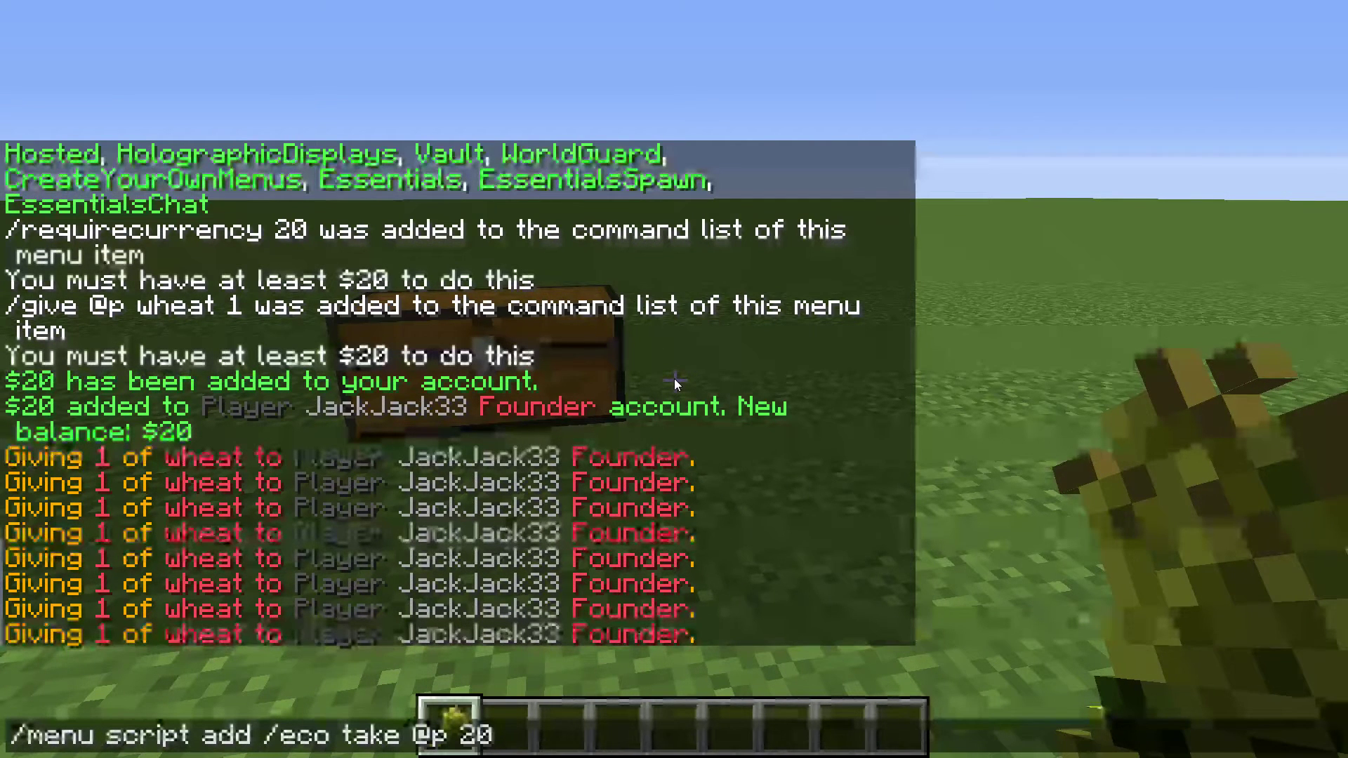
text($)
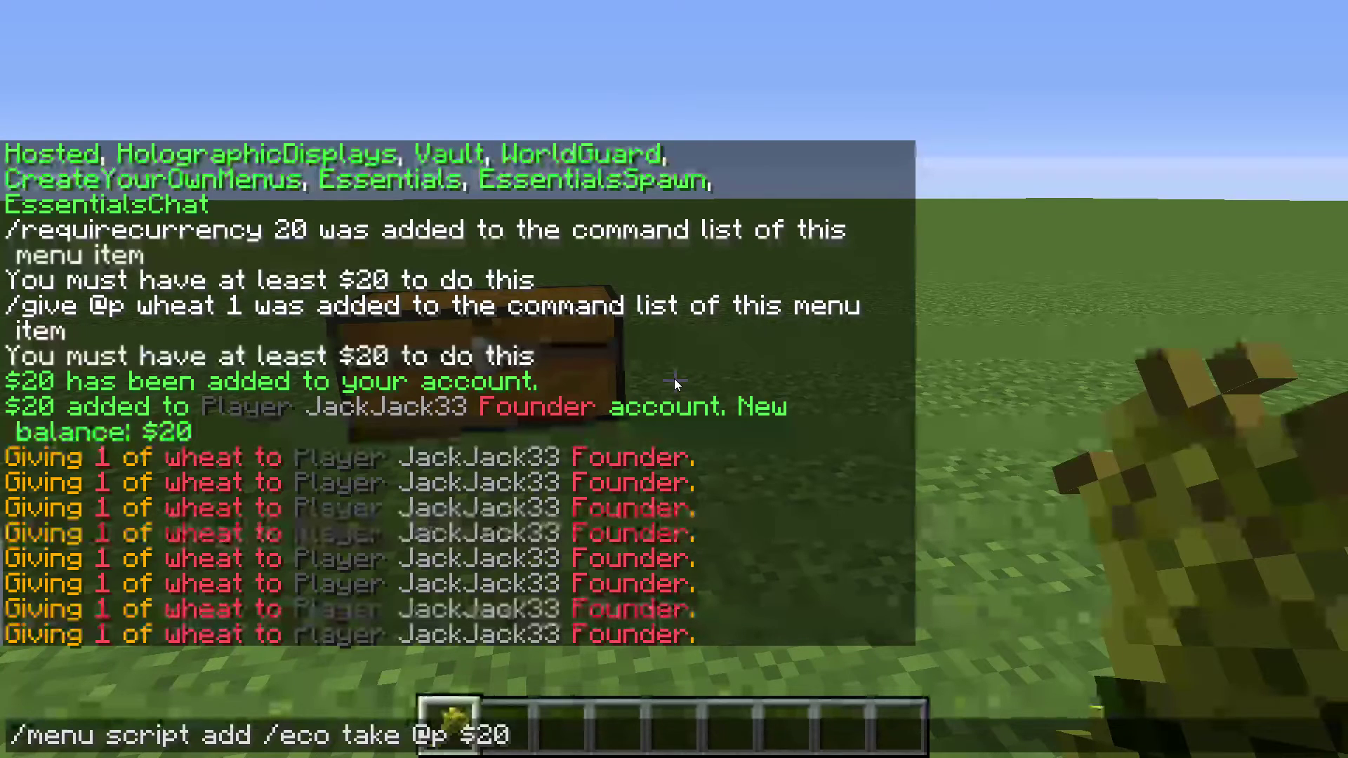
key(Return)
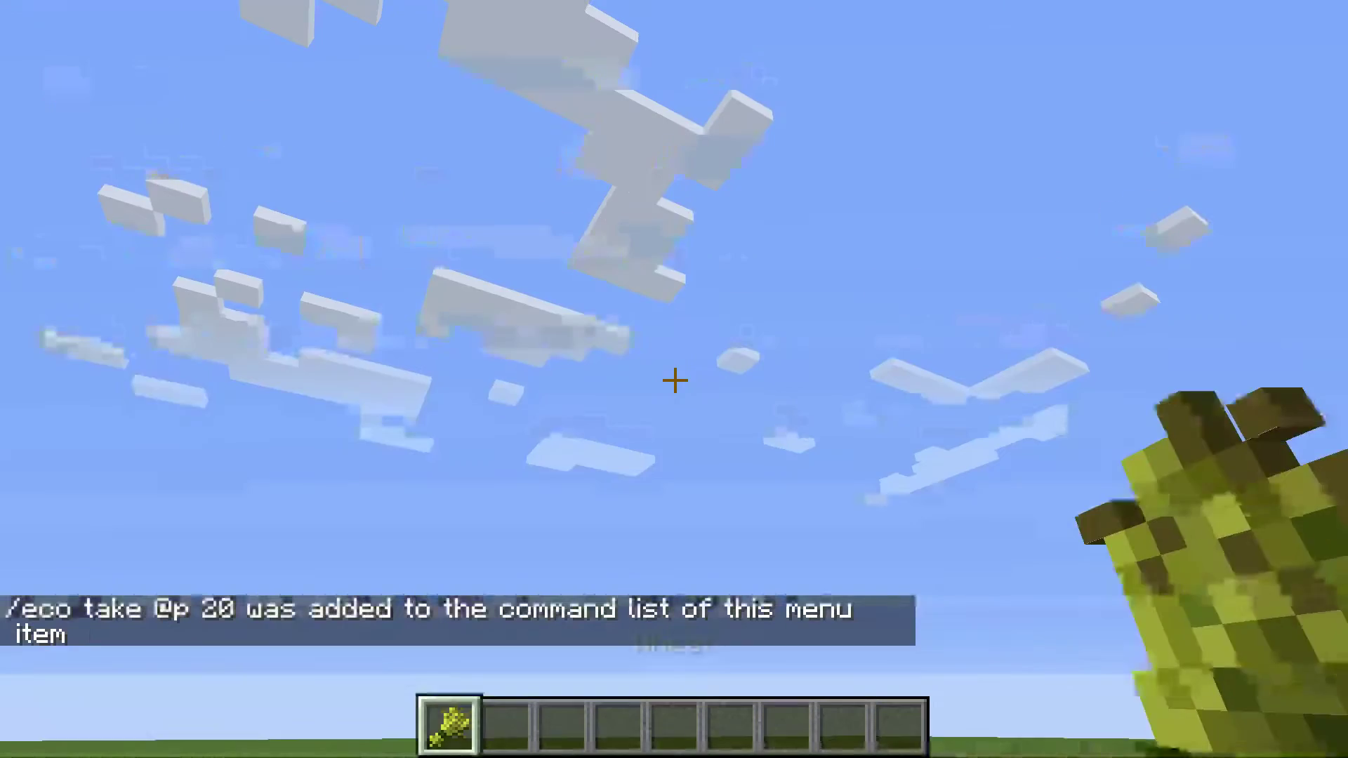
Buy wheat once, get refused at $0 on retries, and remove the extra wheat stack
right_click(675, 380)
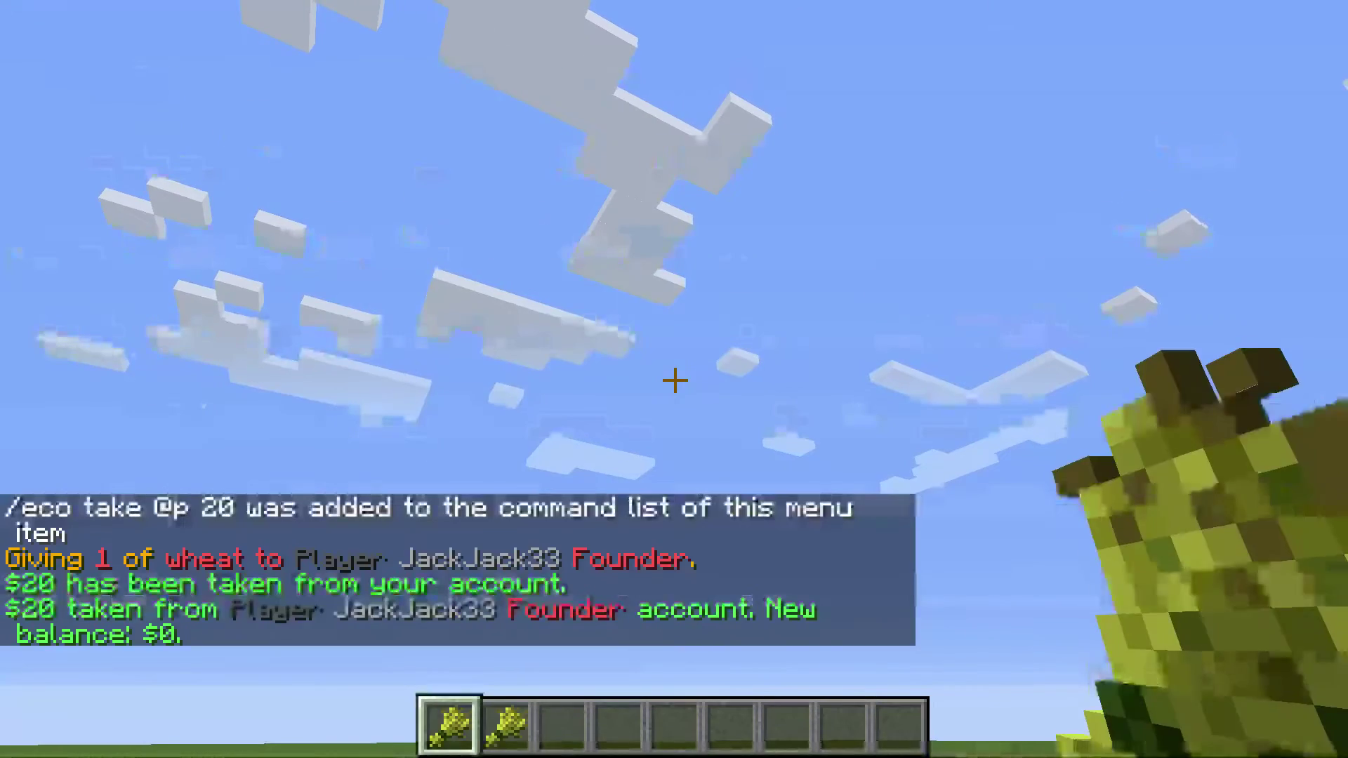
right_click(675, 381)
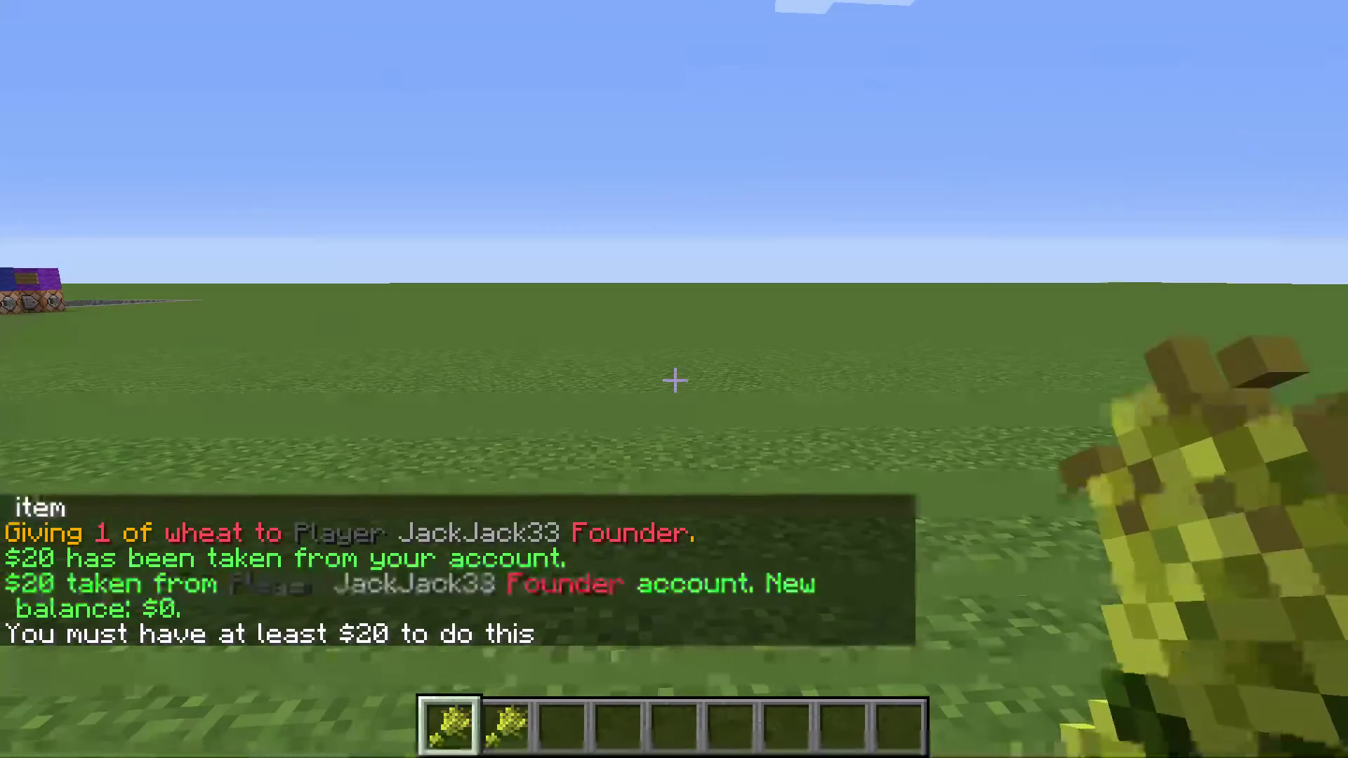
right_click(675, 381)
right_click(675, 381)
right_click(675, 381)
right_click(675, 381)
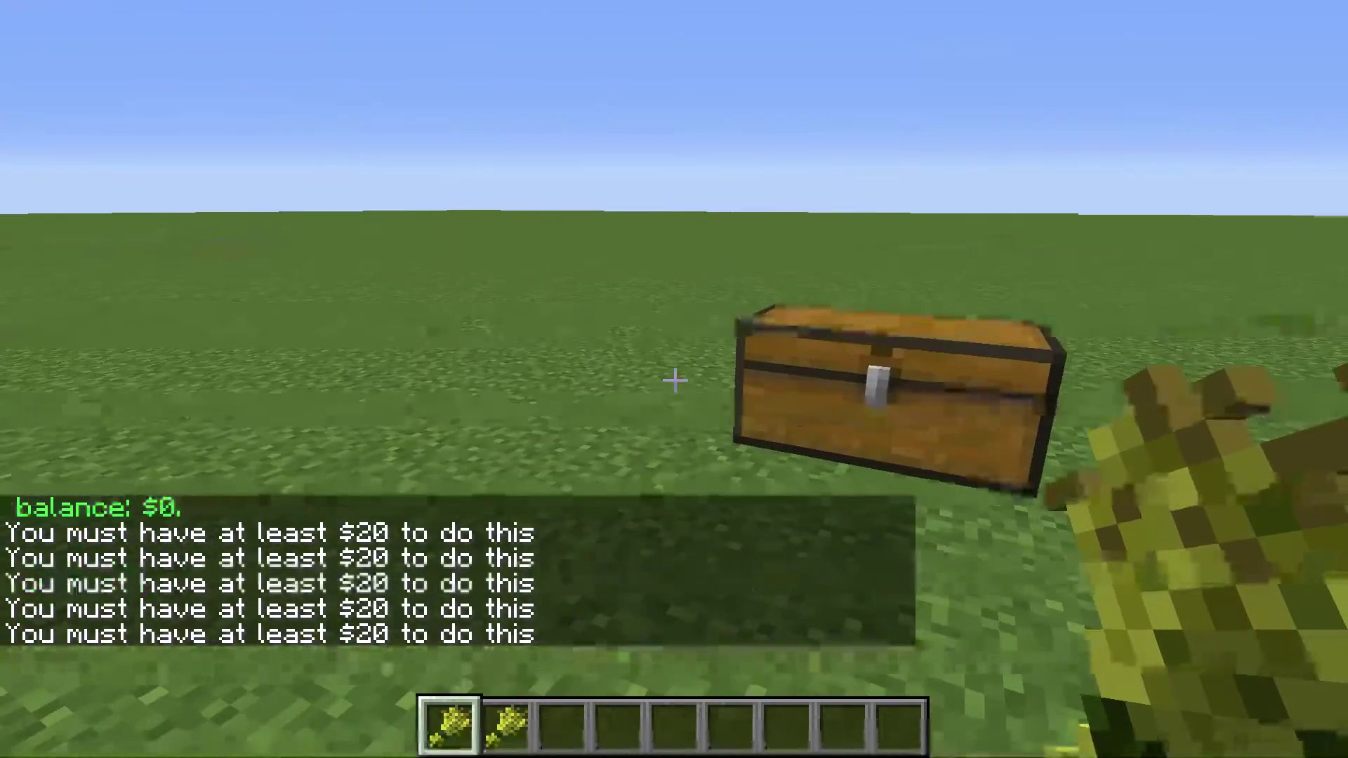
right_click(675, 381)
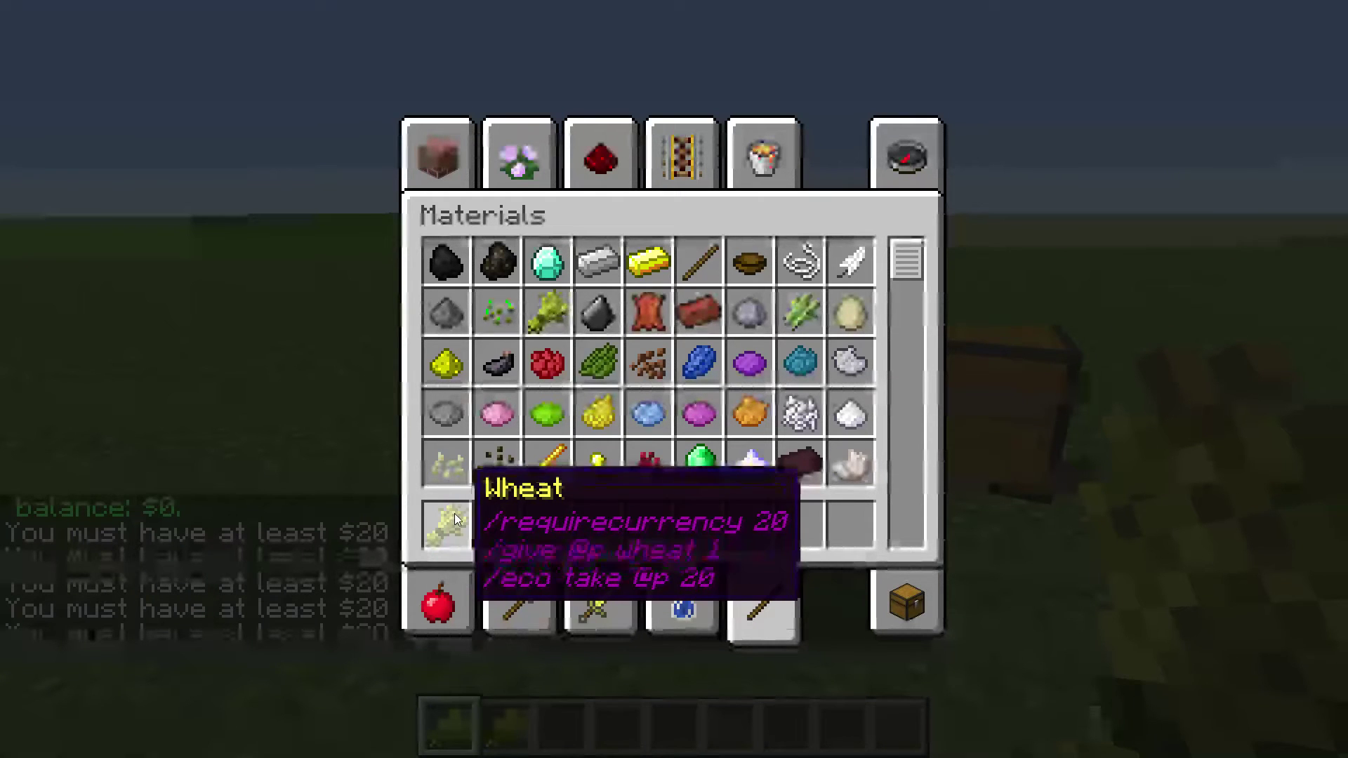
click(492, 523)
Run /menu script hide and confirm the Wheat tooltip shows only its title
key(Escape)
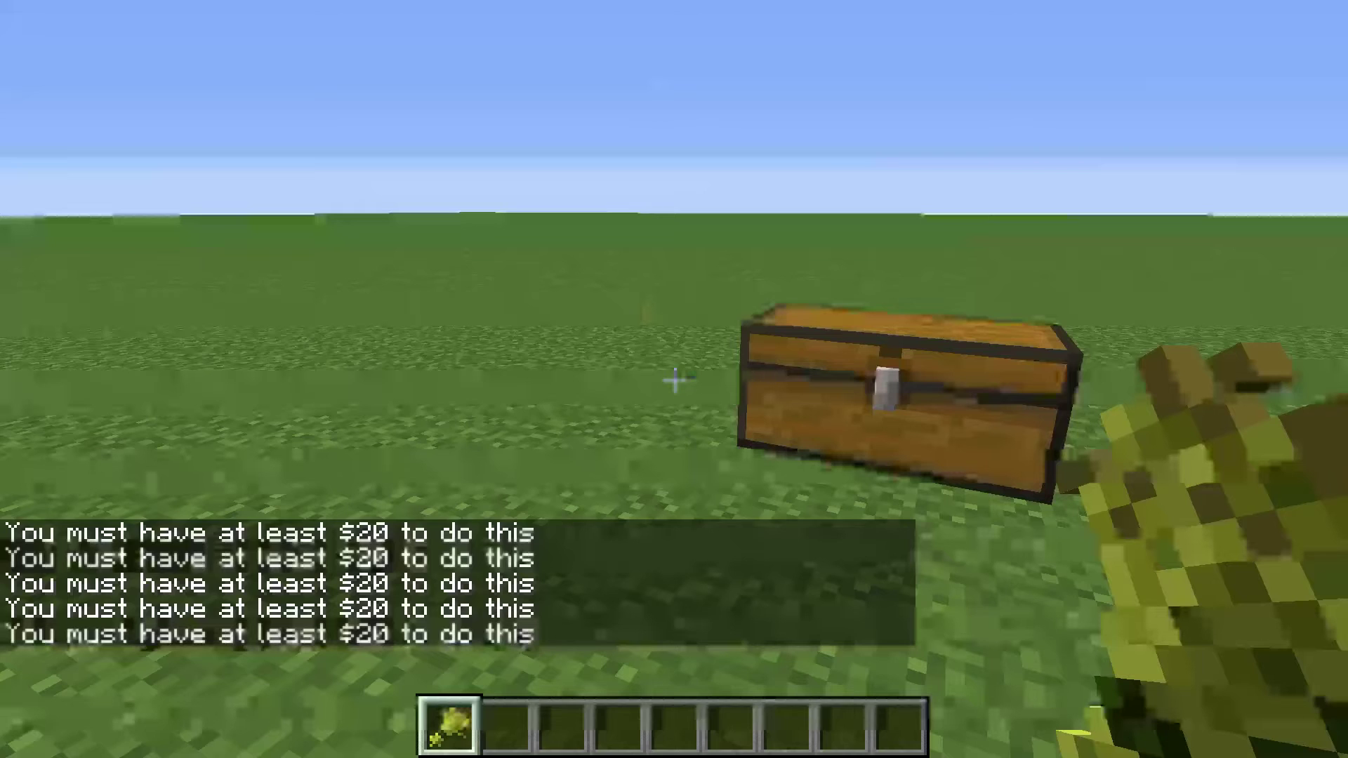
key(slash)
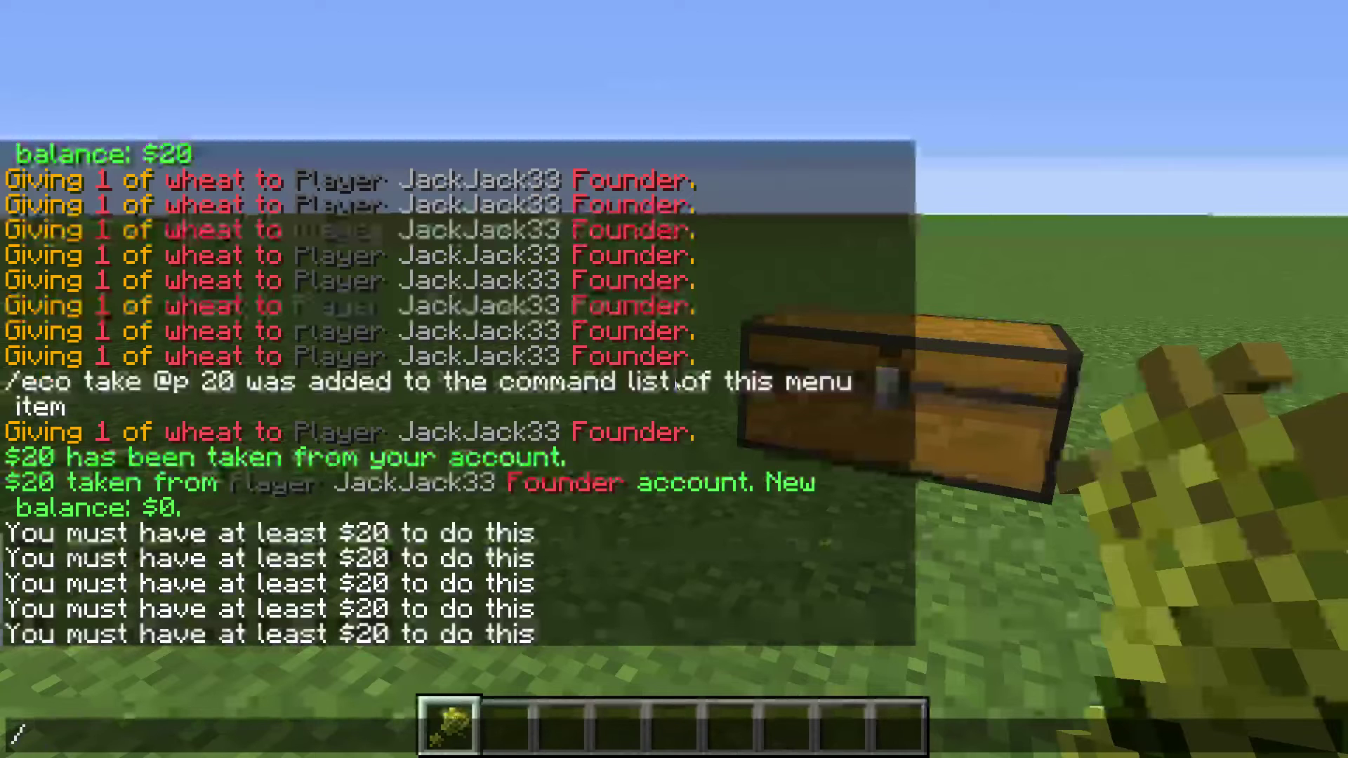
text(memn)
text( script)
text( hid)
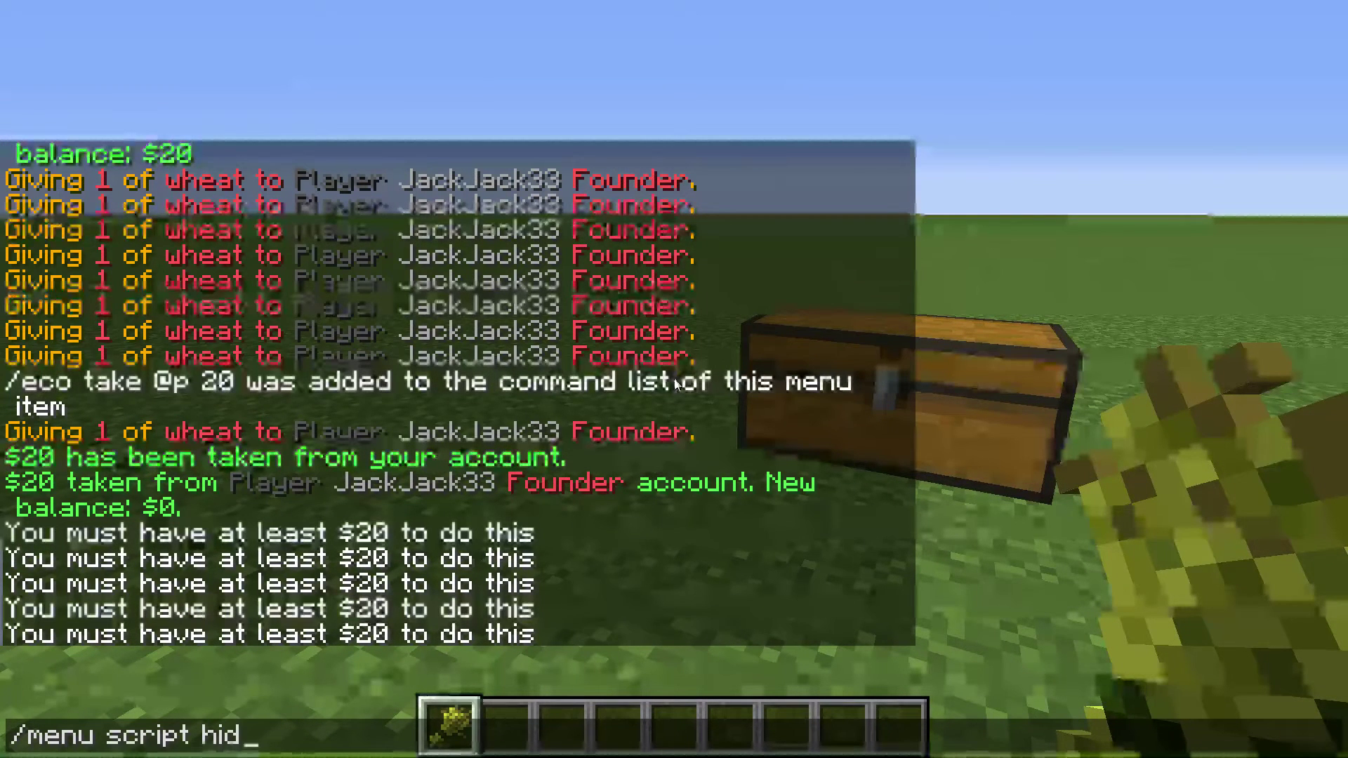
text(e)
key(Return)
key(e)
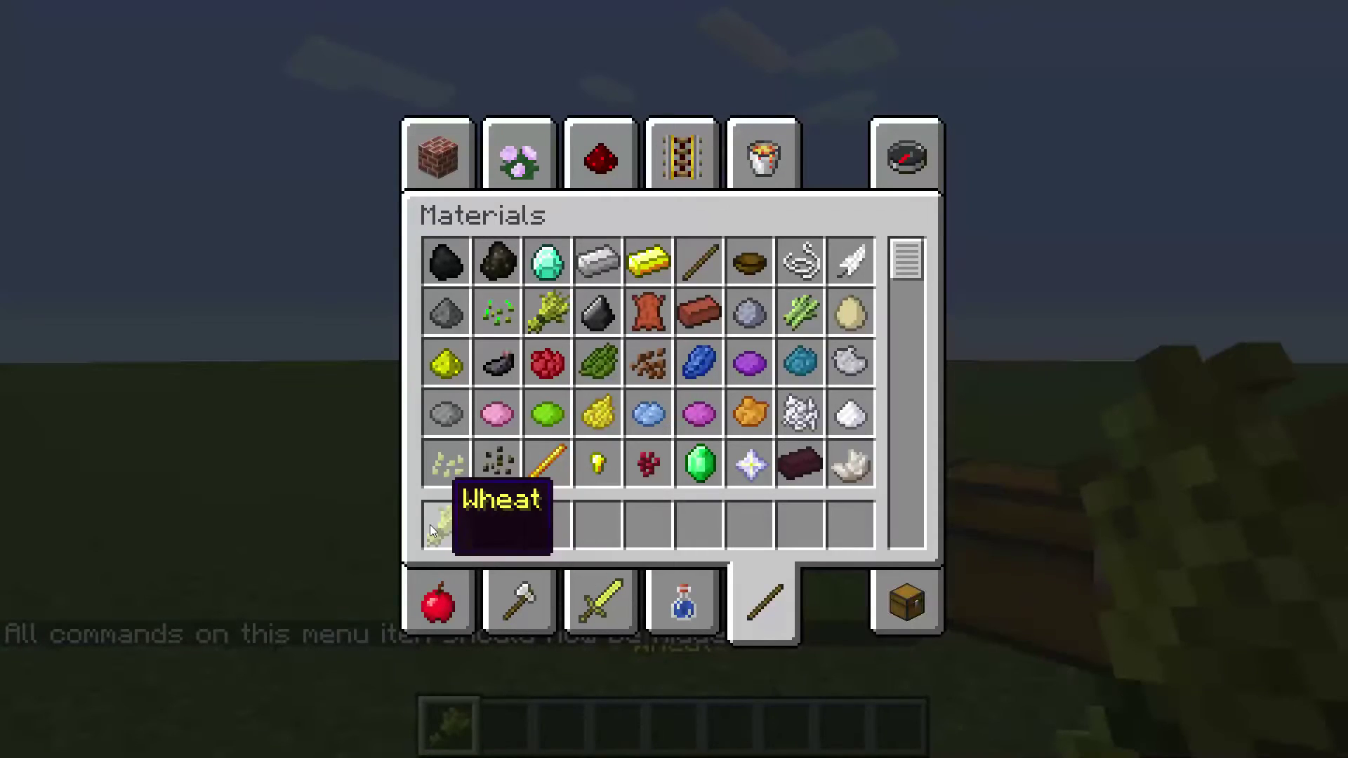
key(e)
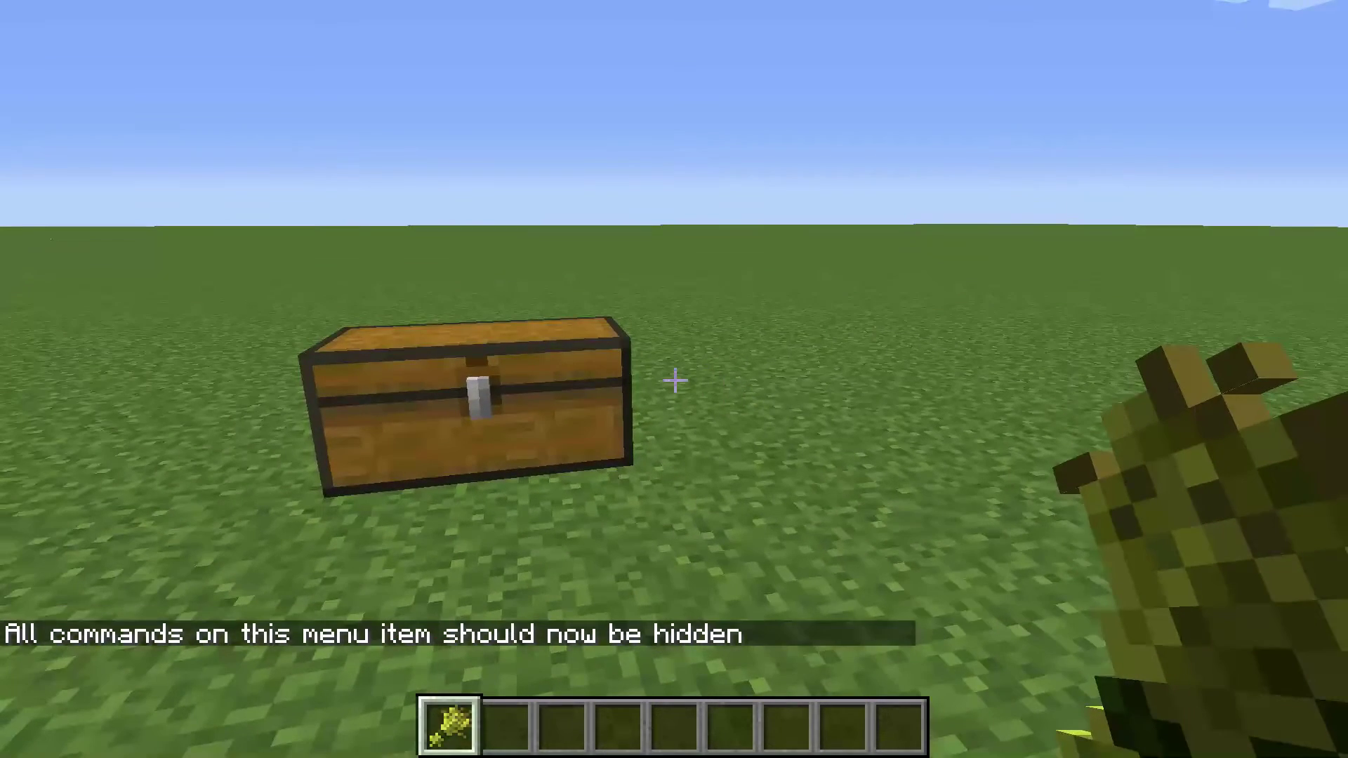
Append a gray '$20' lore line to the Wheat item with /menu script append &7$20, then check its tooltip
key(slash)
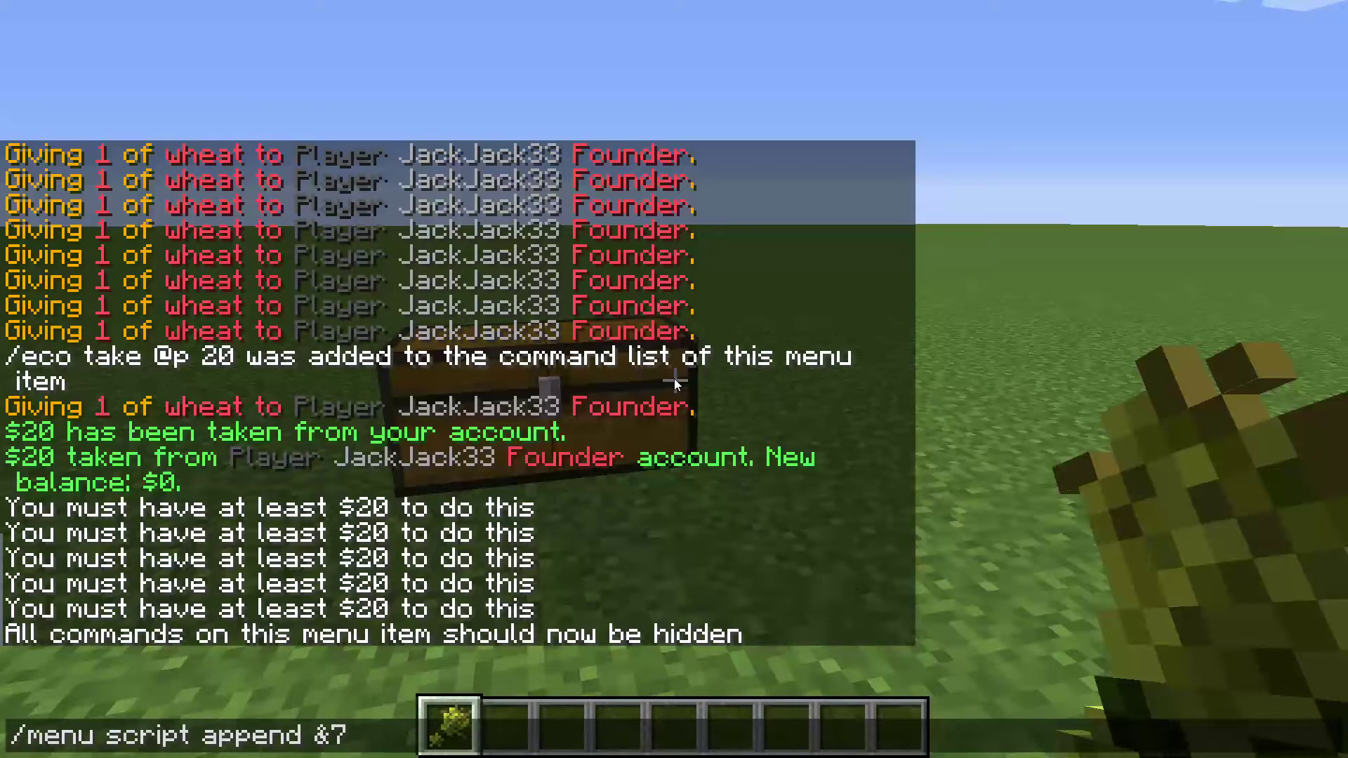
key(Return)
key(e)
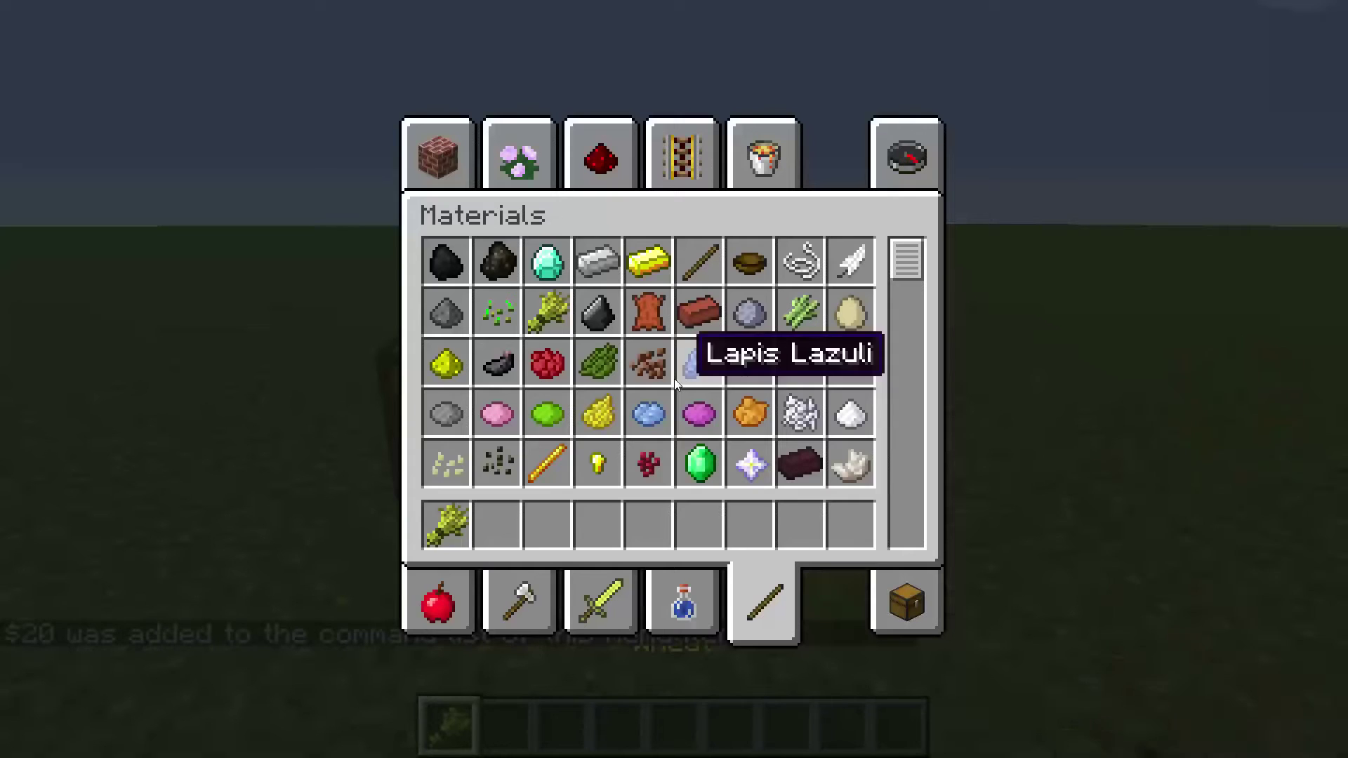
key(Escape)
Place the Wheat item in row 4, column 5 of the Large Chest
key(2)
right_click(675, 379)
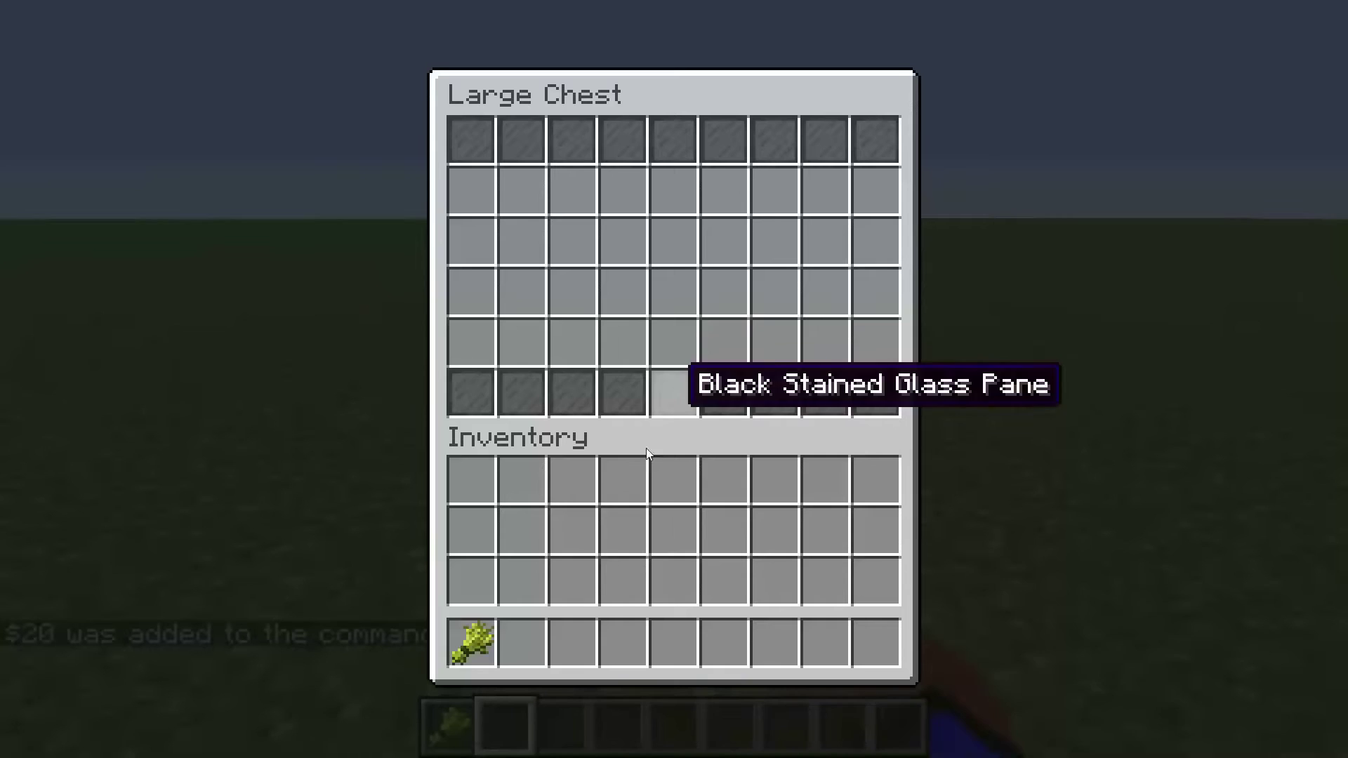
click(680, 293)
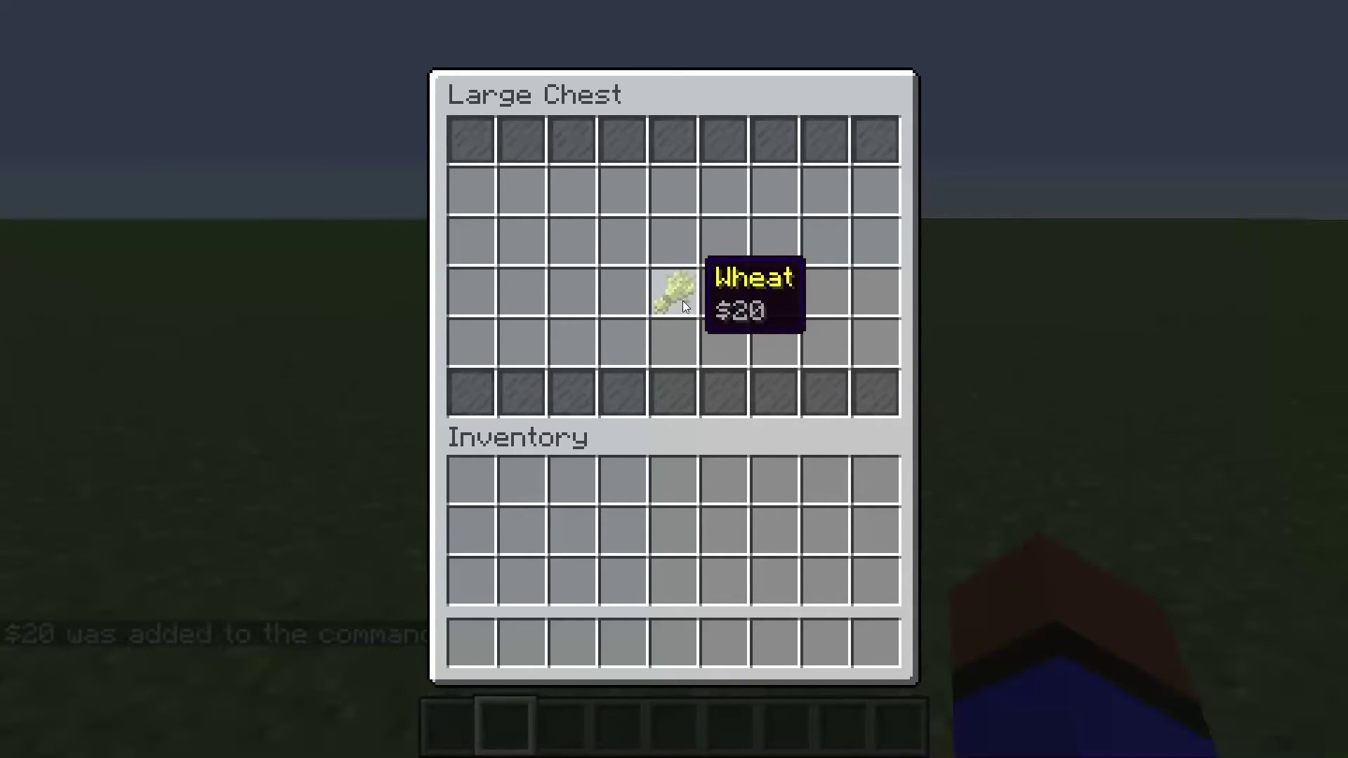